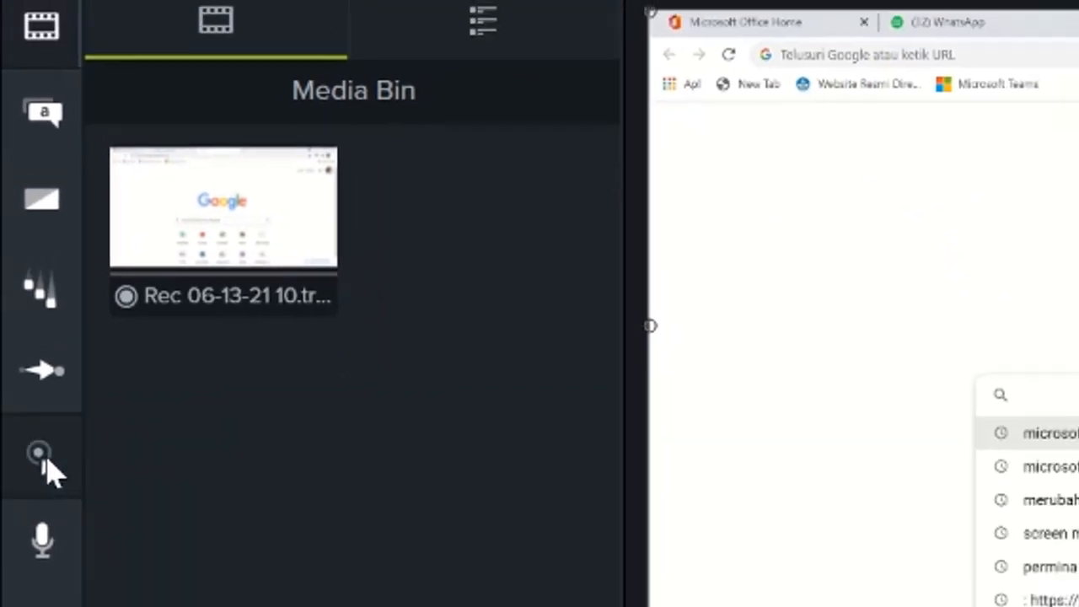
- Apply the Cursor Highlight effect to the screen recording clip, leaving the cursor scale at 100%
click(48, 451)
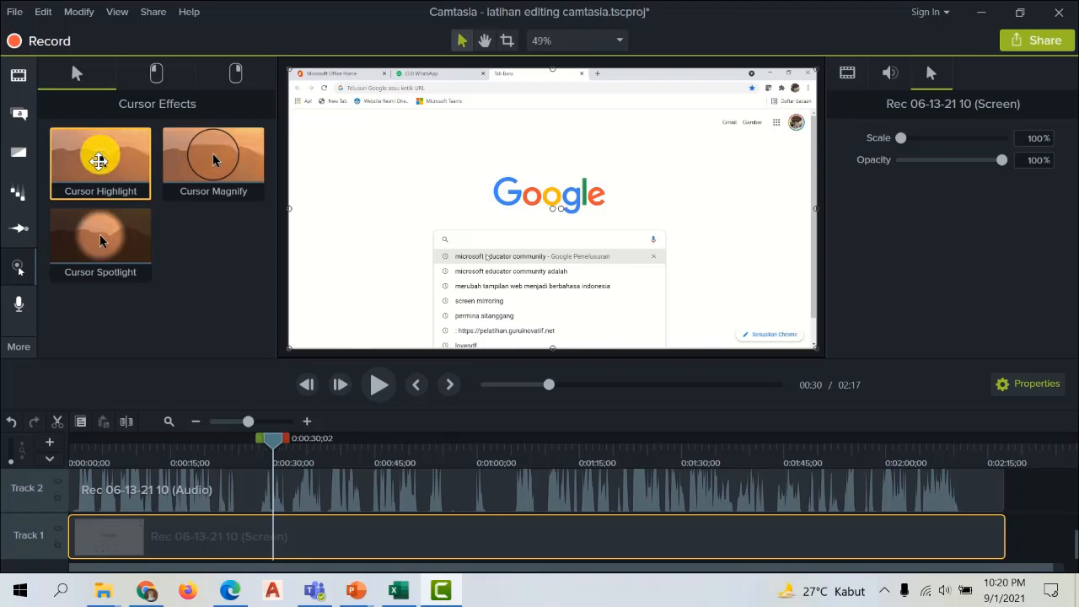
drag(99, 161, 361, 270)
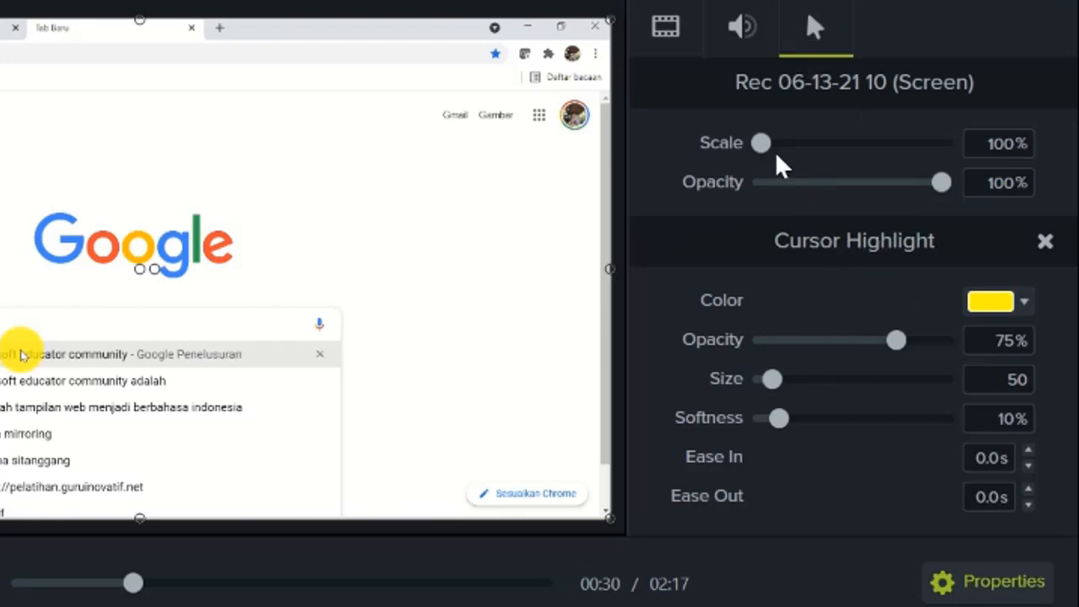
drag(764, 144, 726, 158)
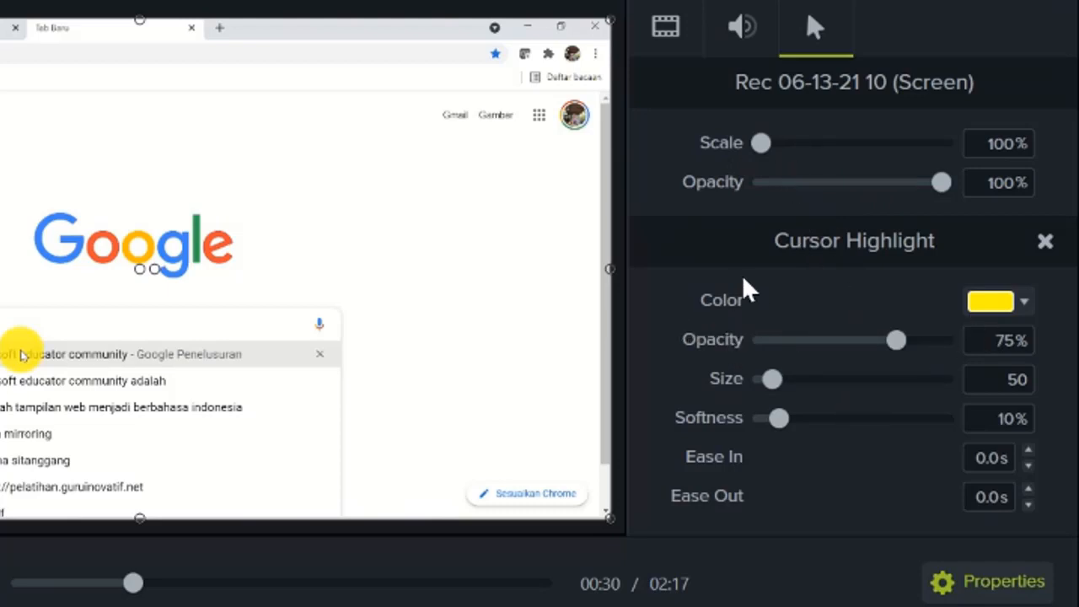
- Try blue as the Cursor Highlight color and settle on orange-red
click(1025, 304)
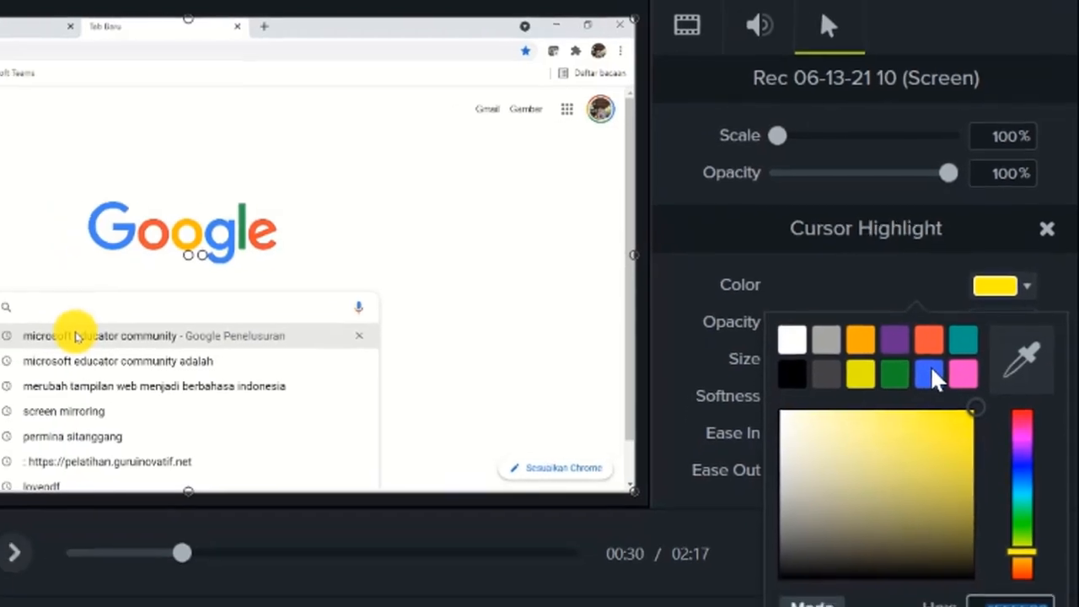
click(920, 393)
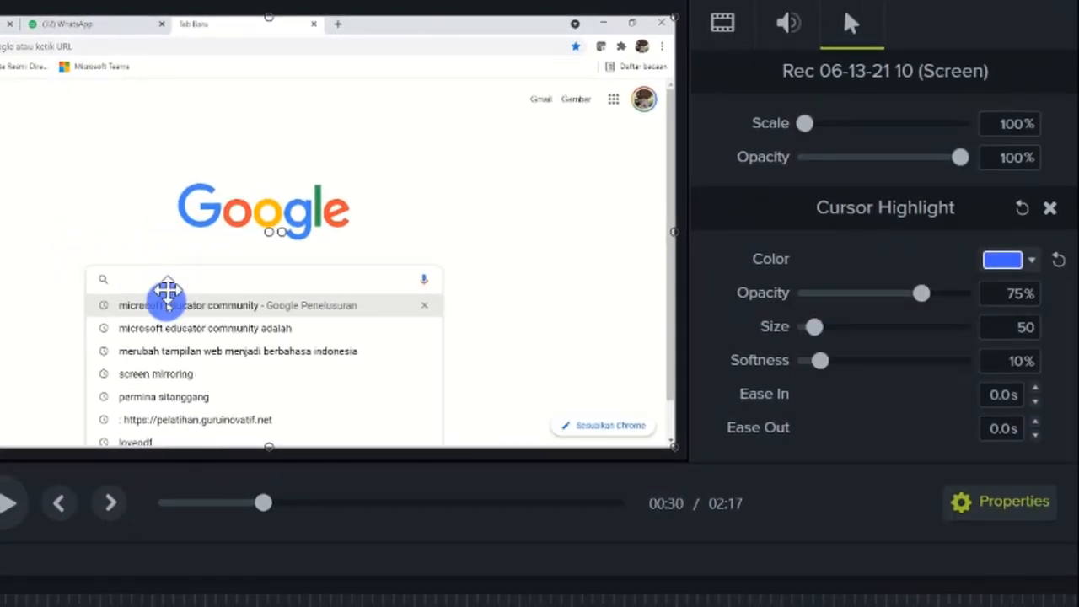
click(1020, 262)
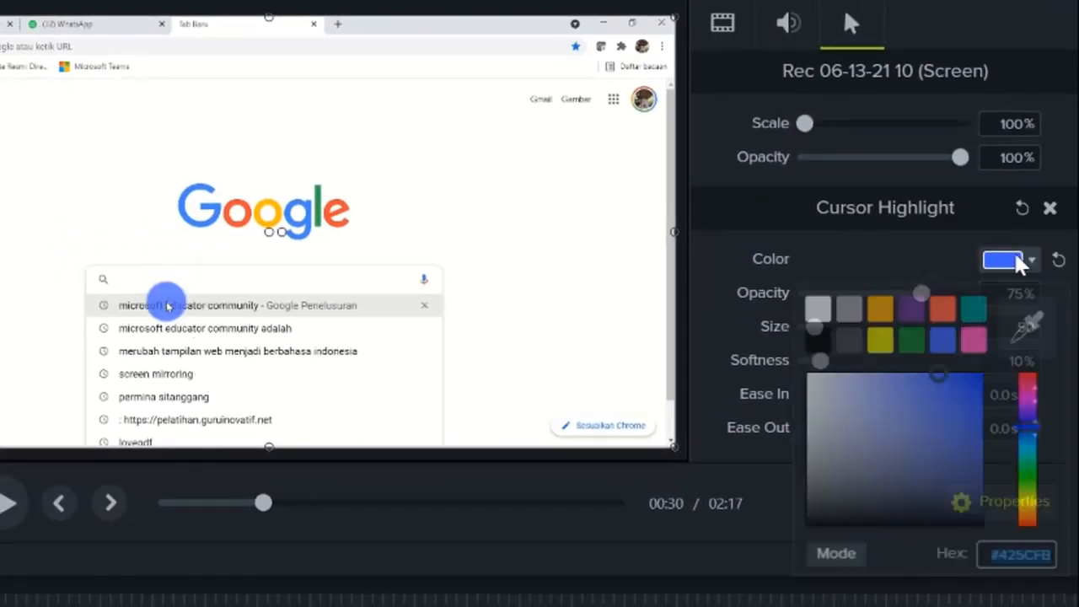
click(942, 309)
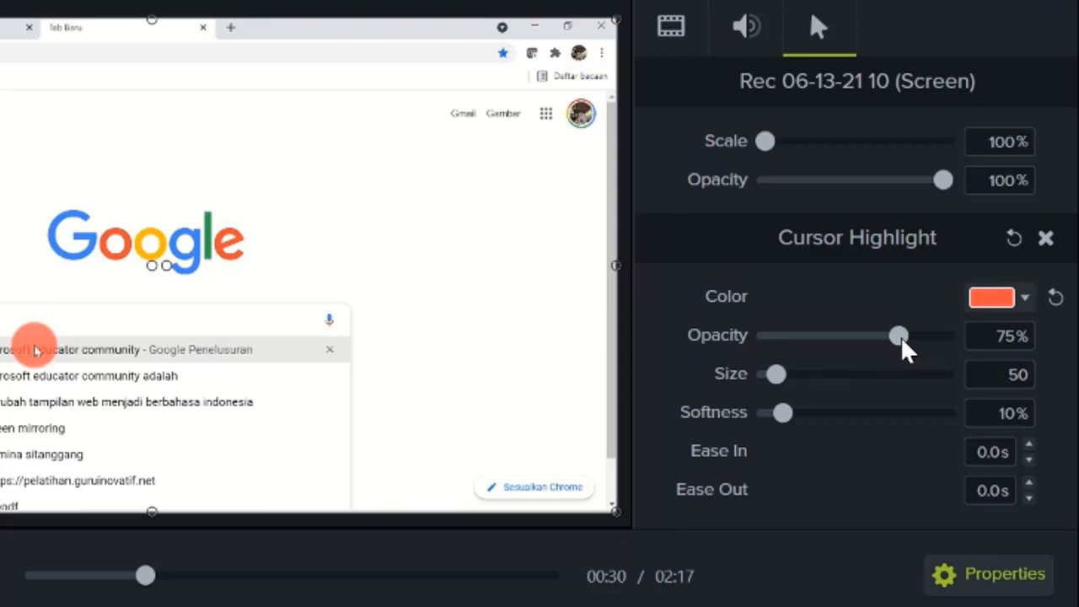
- Try different opacity levels for the Cursor Highlight and set the opacity to 55%
drag(900, 341, 908, 366)
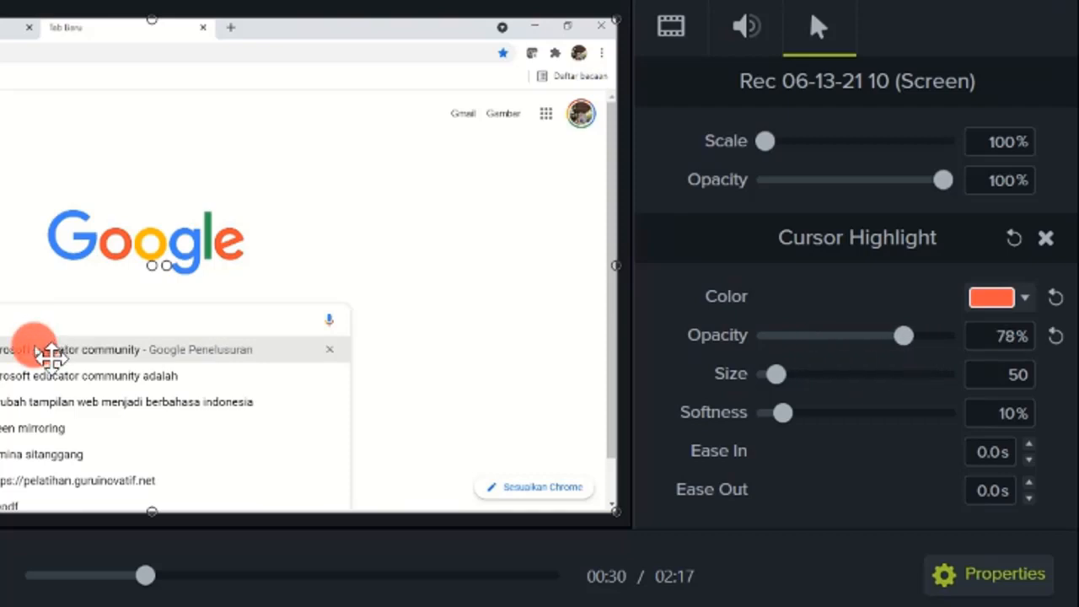
drag(905, 337, 905, 368)
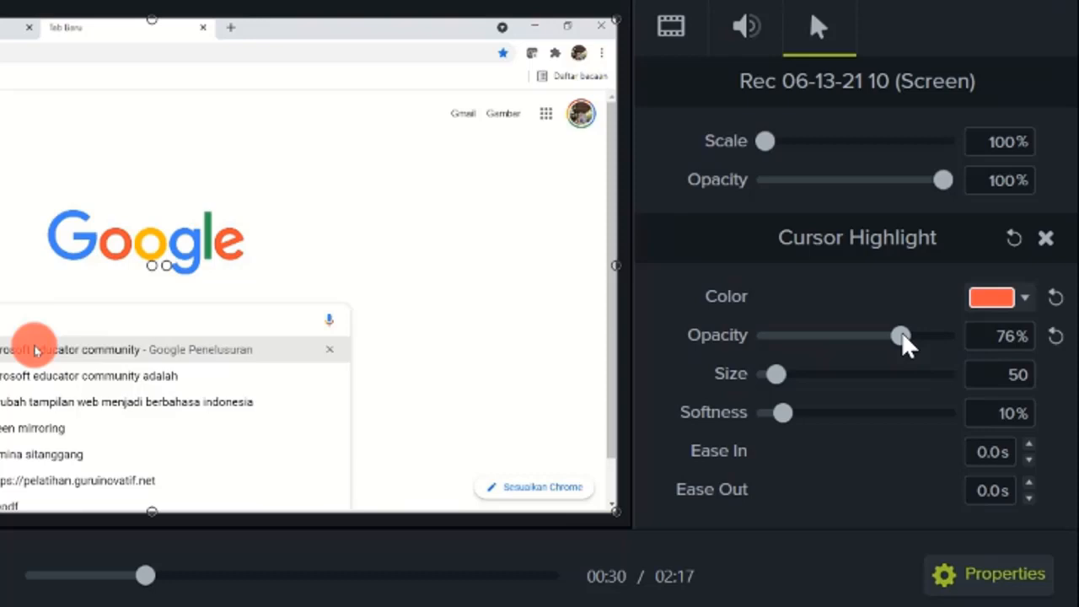
drag(903, 344, 870, 354)
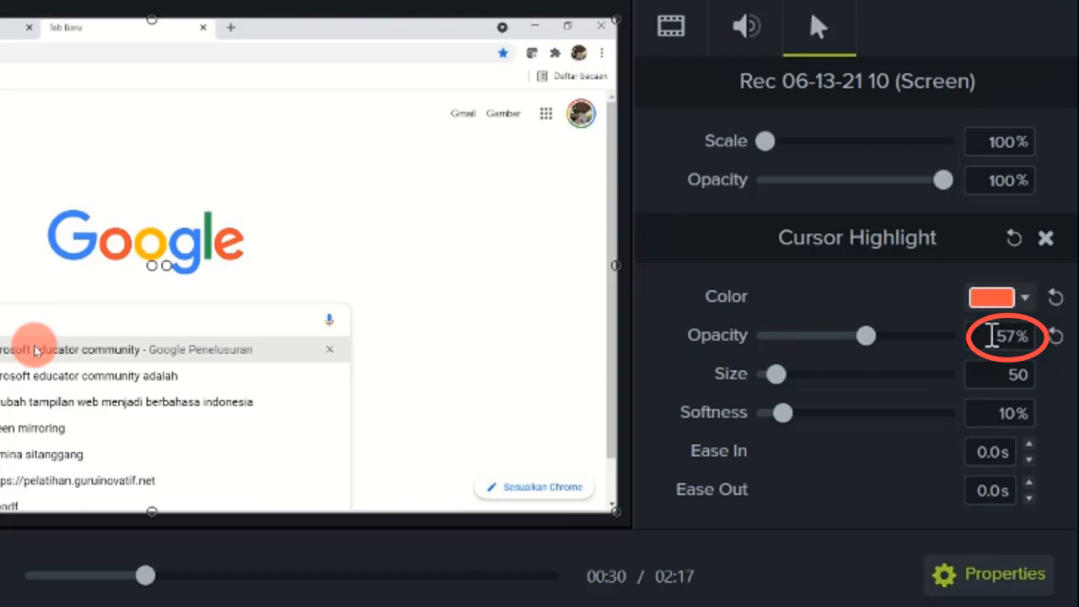
double_click(996, 335)
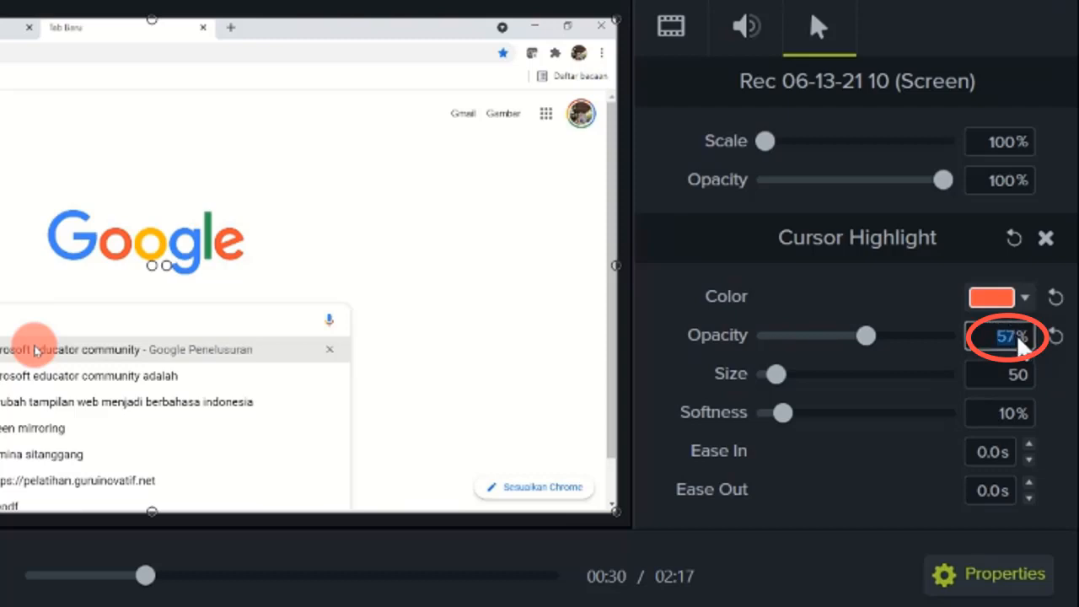
text(5)
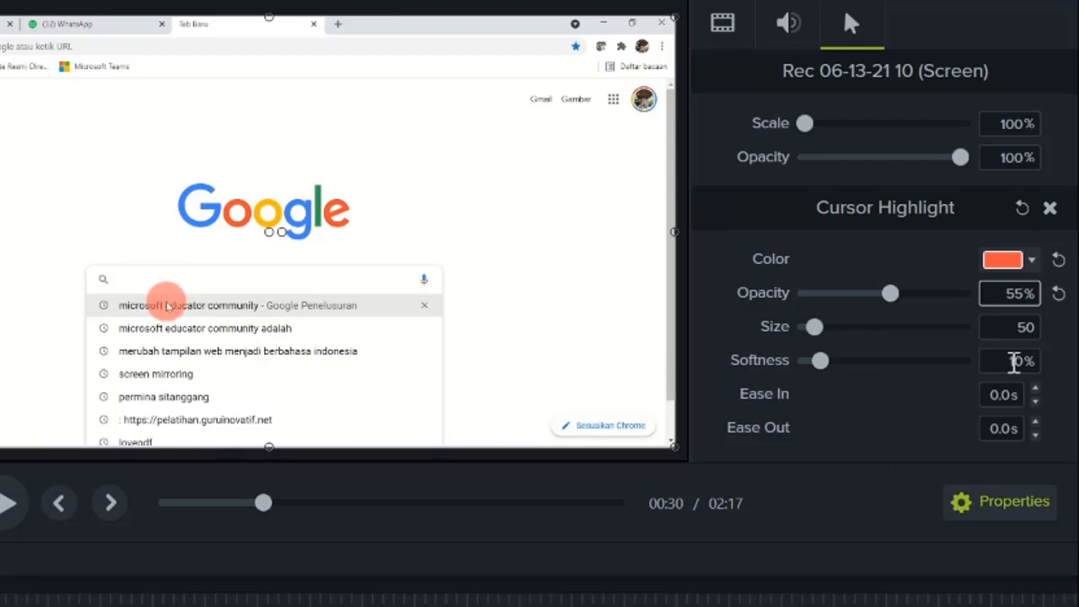
- Set the Cursor Highlight size to 60 and enlarge it to about 207
click(1009, 328)
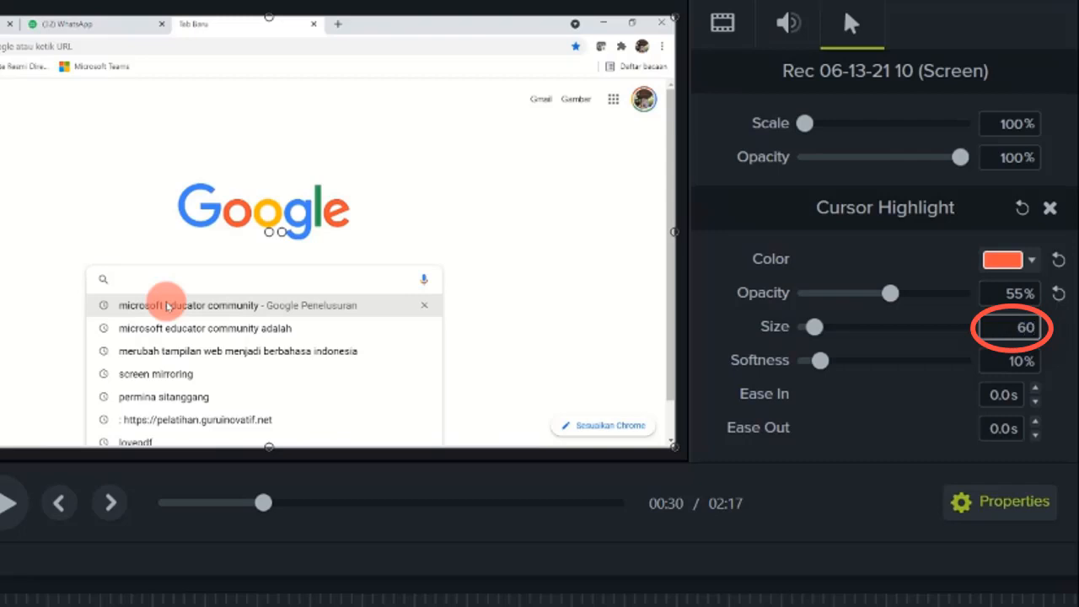
text(60)
key(Return)
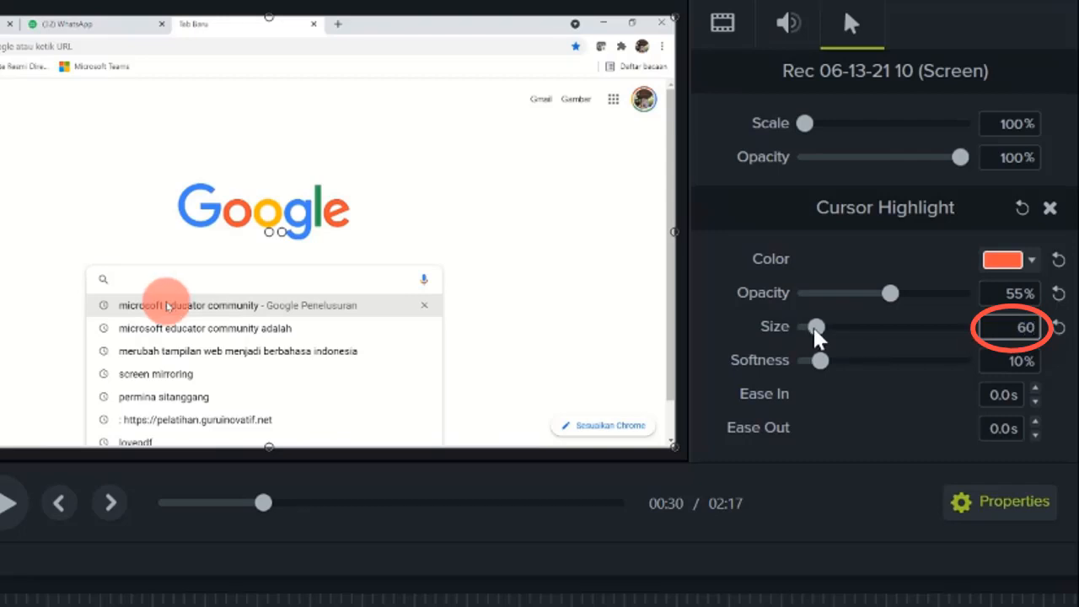
drag(815, 330, 848, 351)
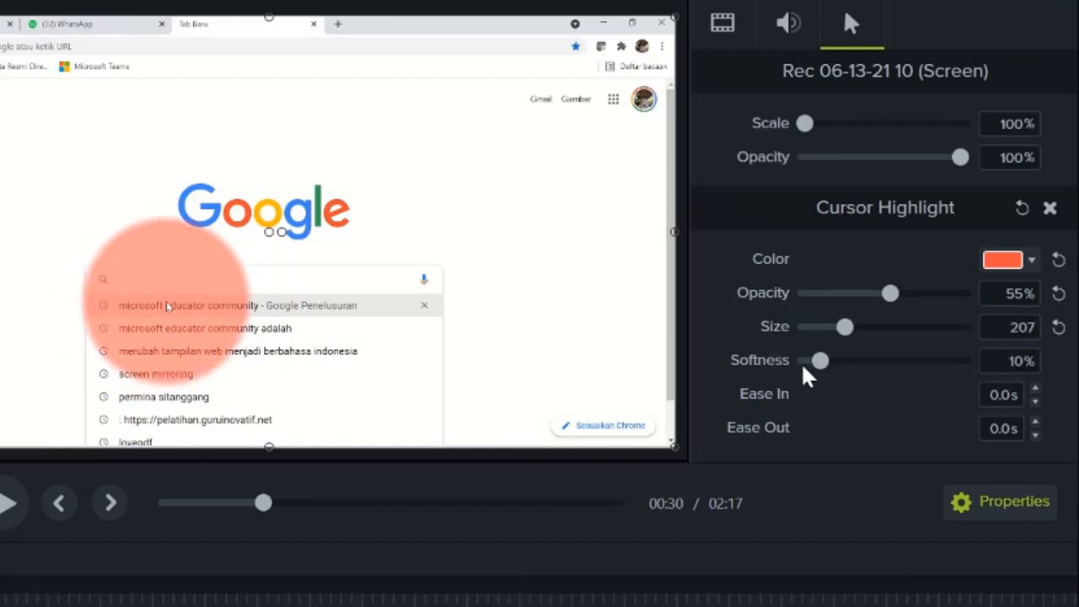
- Raise the Cursor Highlight softness to about 23% and set it back to 10%
mouse_move(822, 364)
mouse_down()
mouse_move(805, 363)
mouse_move(871, 365)
mouse_move(830, 364)
mouse_move(868, 364)
mouse_move(842, 364)
mouse_up()
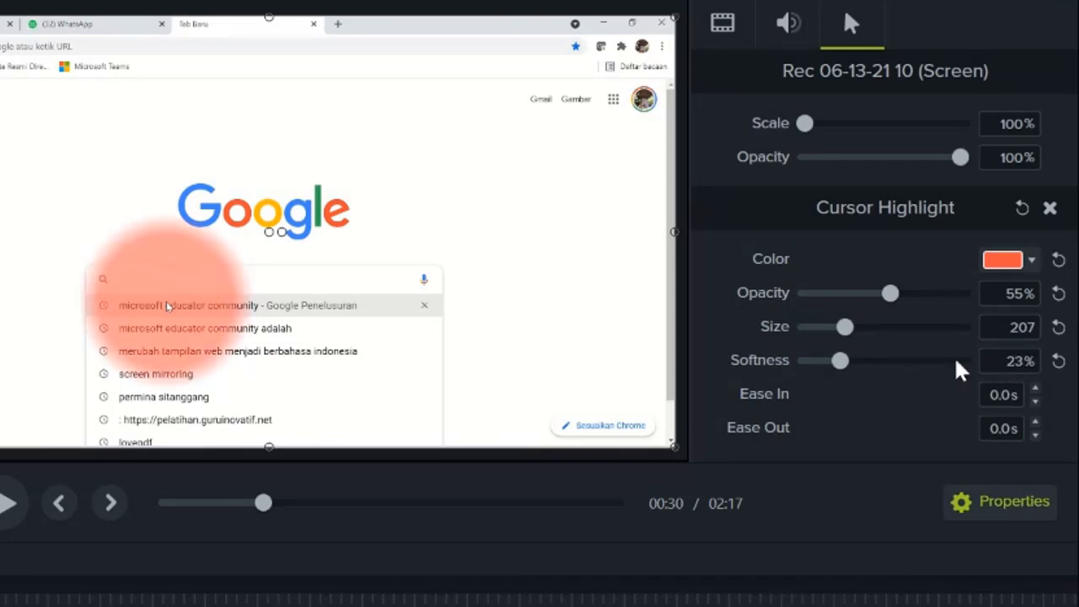
click(998, 367)
double_click(1014, 361)
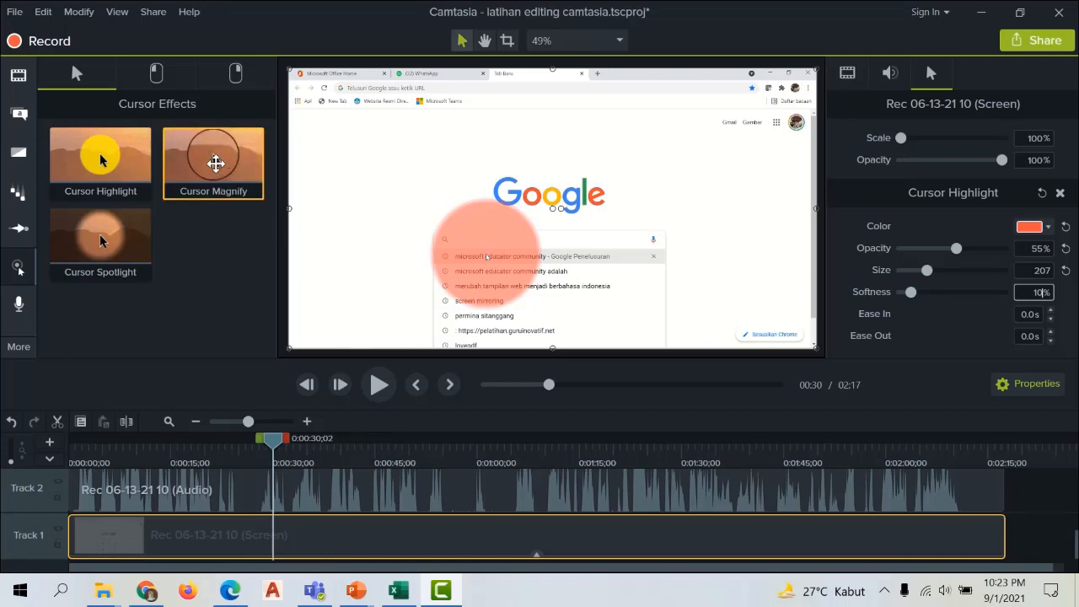
- Apply the Cursor Magnify effect to the screen recording clip and remove its Cursor Highlight effect
drag(211, 161, 525, 291)
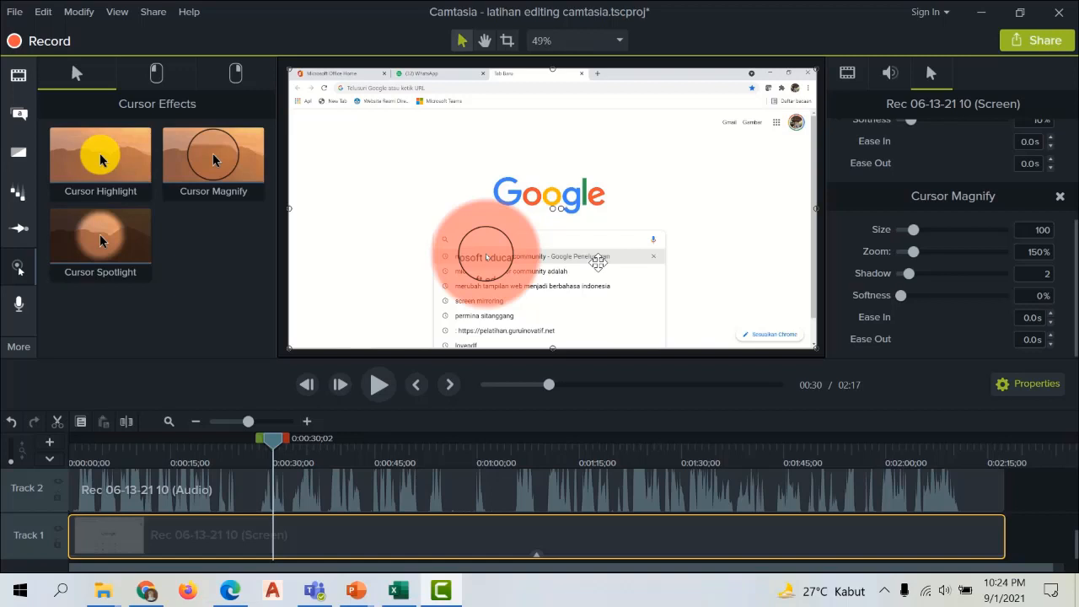
scroll(598, 262, up, 1)
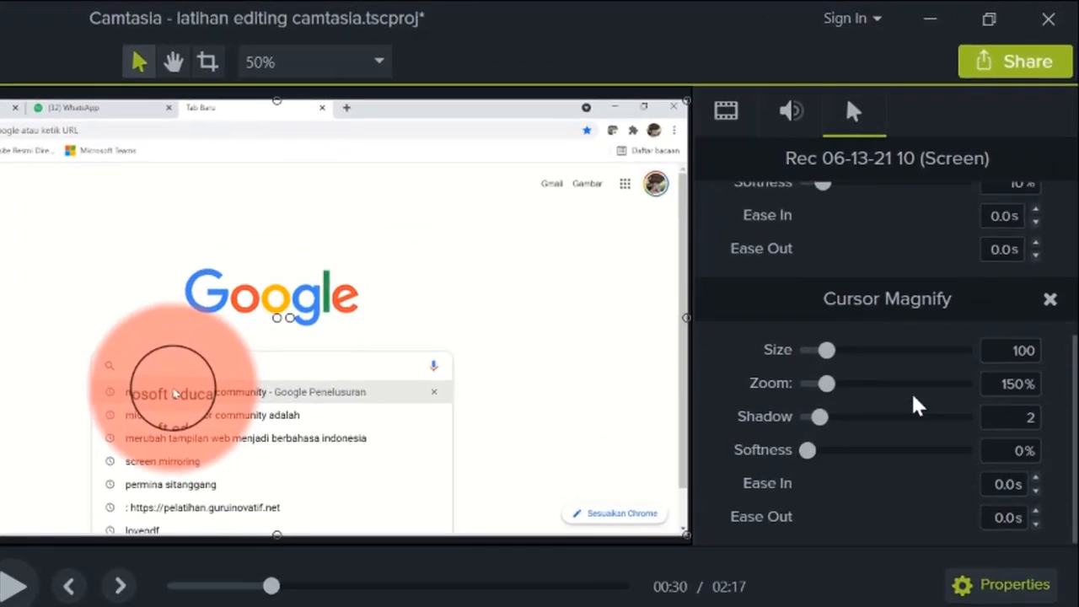
scroll(902, 383, up, 3)
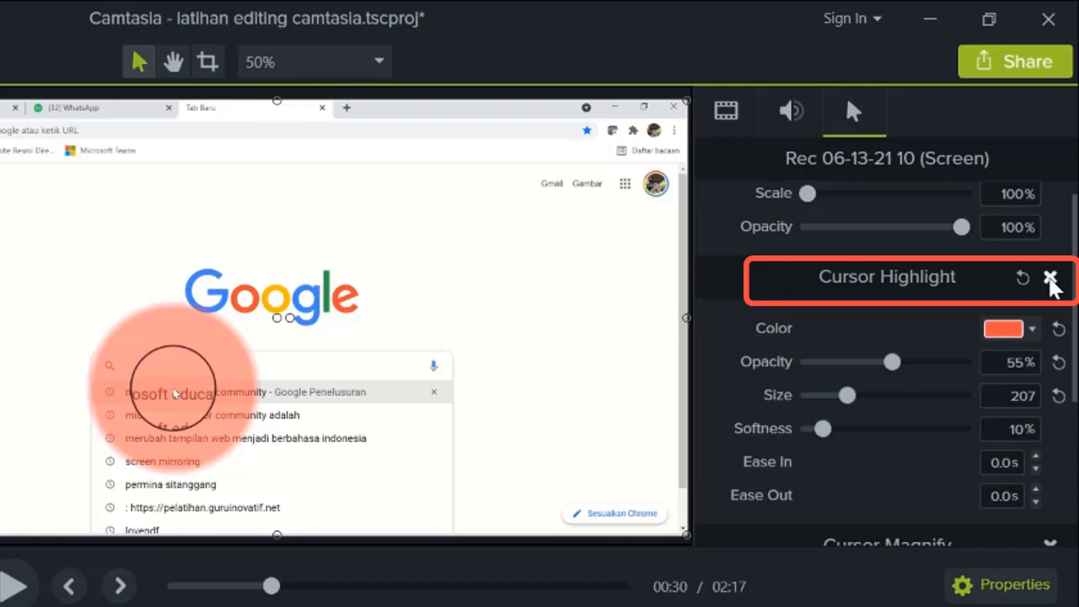
click(1050, 279)
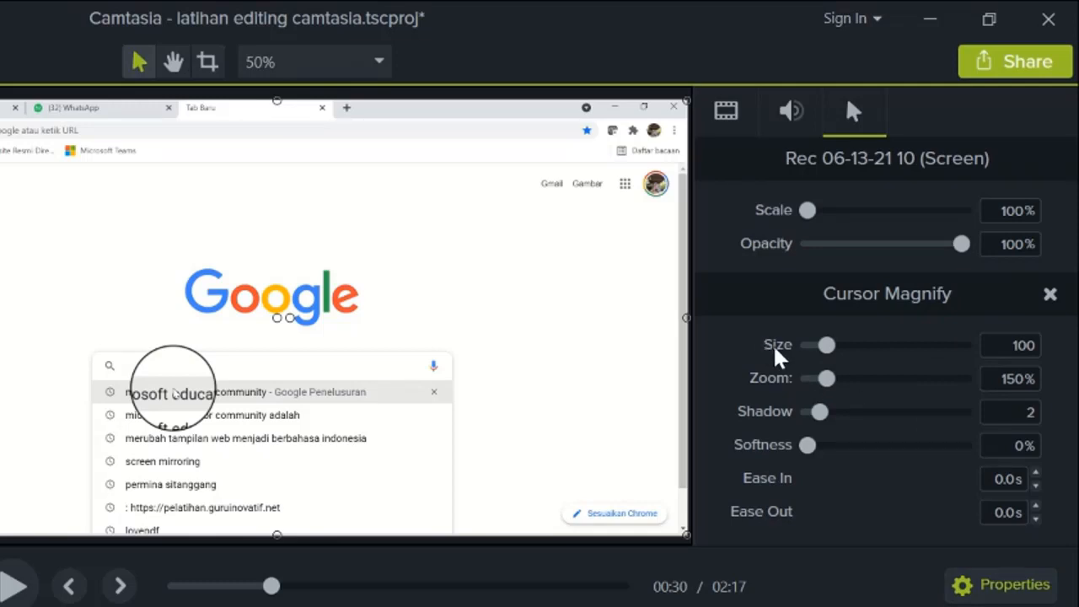
- Enlarge the Cursor Magnify size to about 202, and reduce it to 70
drag(830, 354, 853, 367)
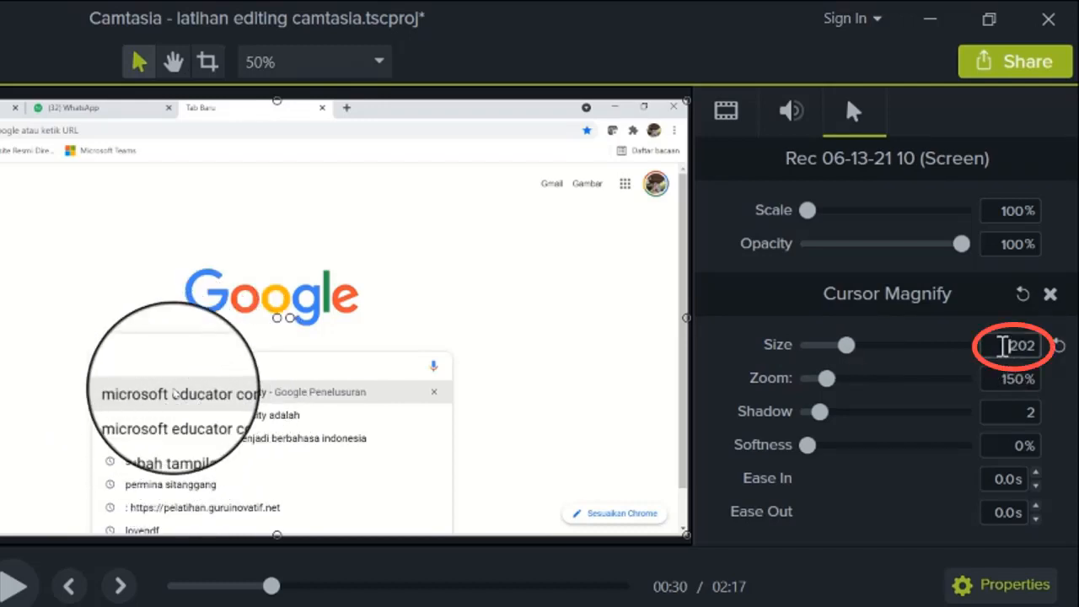
drag(988, 346, 1060, 363)
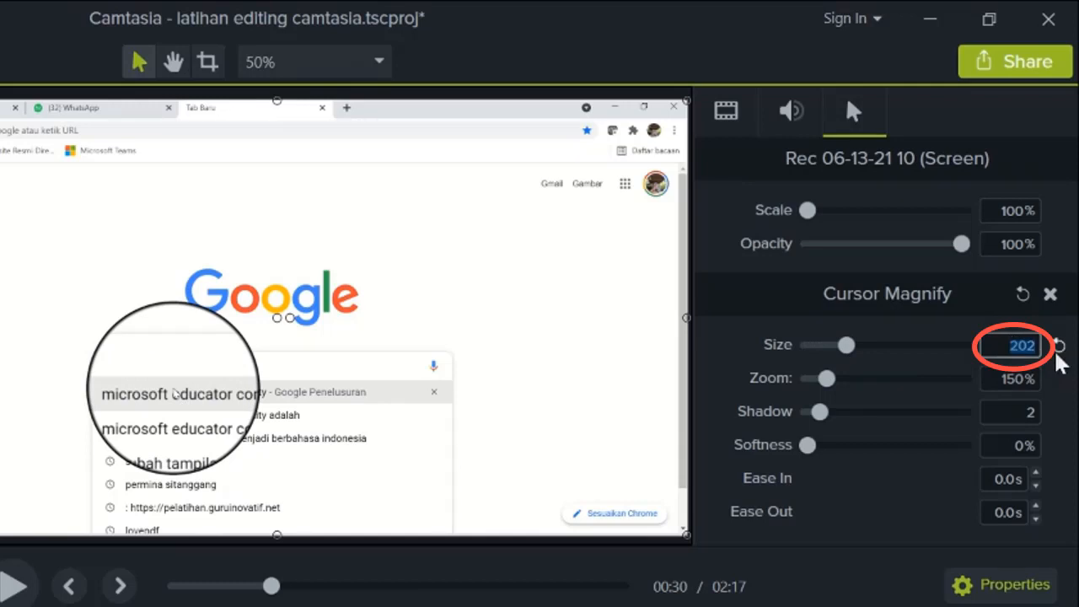
key(Return)
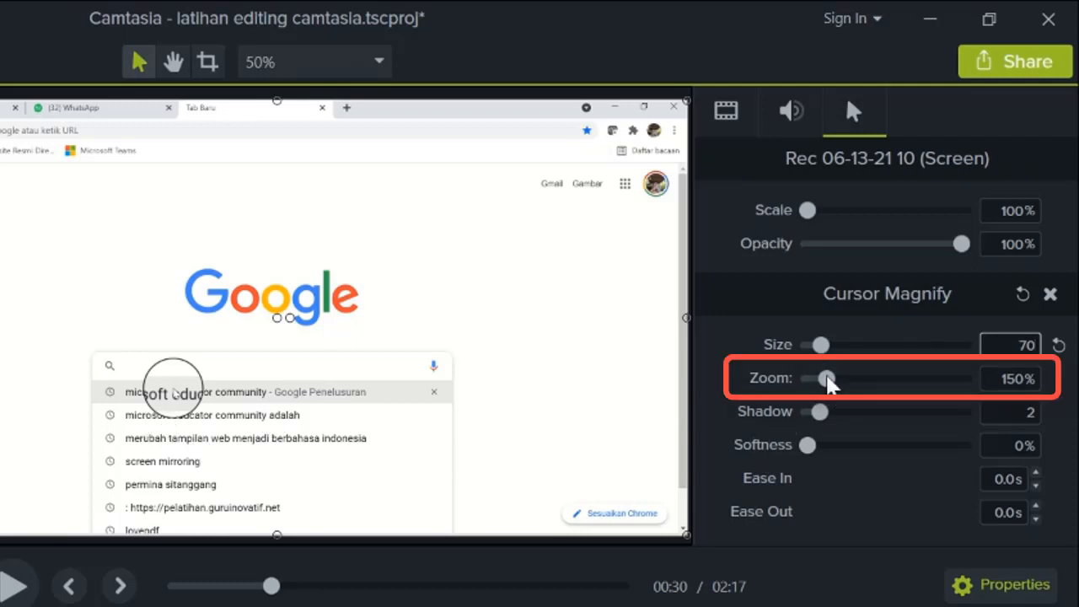
- Raise the Cursor Magnify zoom to about 374% and play a short stretch of the recording to preview it
drag(829, 383, 912, 388)
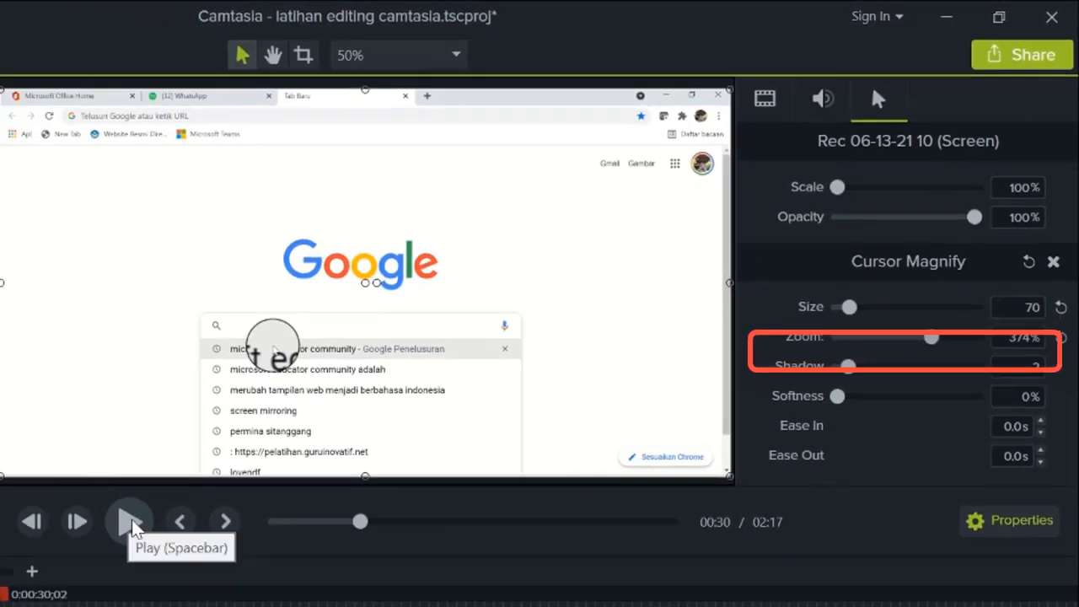
click(131, 522)
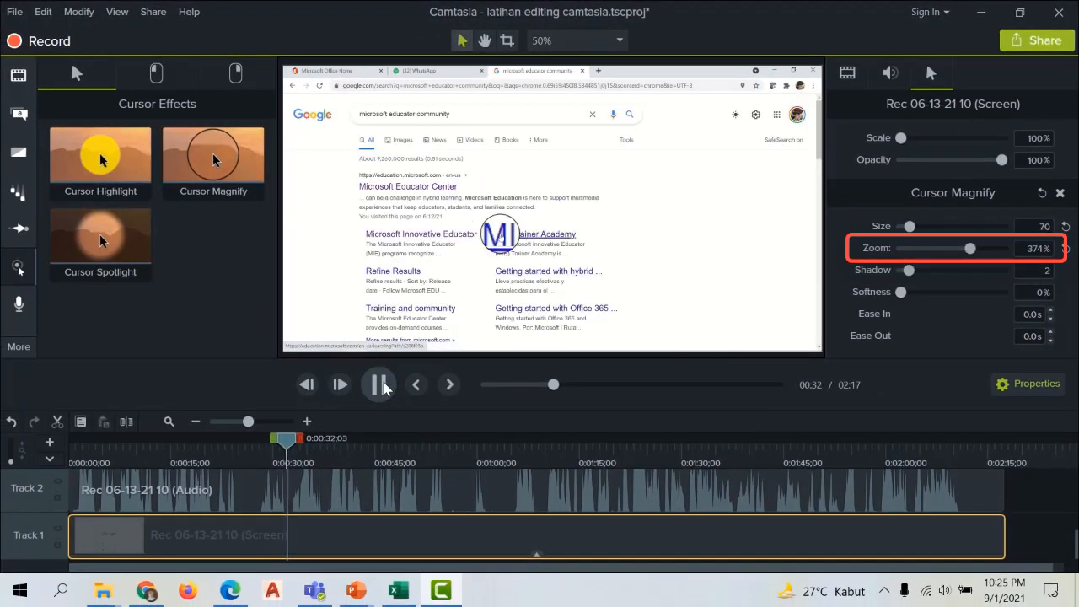
click(383, 388)
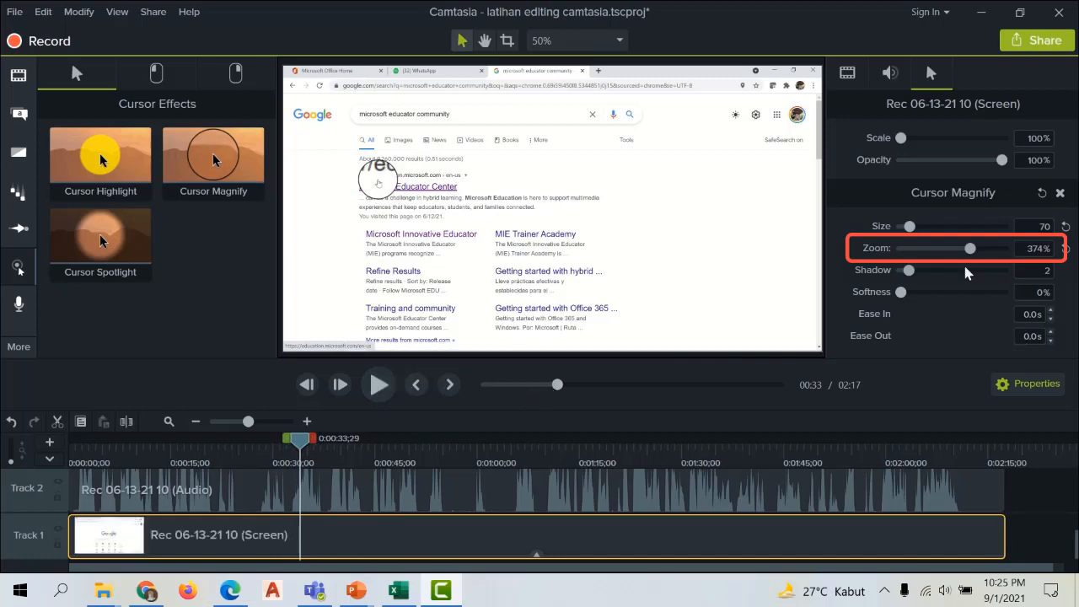
- Adjust the Cursor Magnify effect to size 239, zoom 174%, shadow 7 and softness 11%
drag(975, 253, 919, 282)
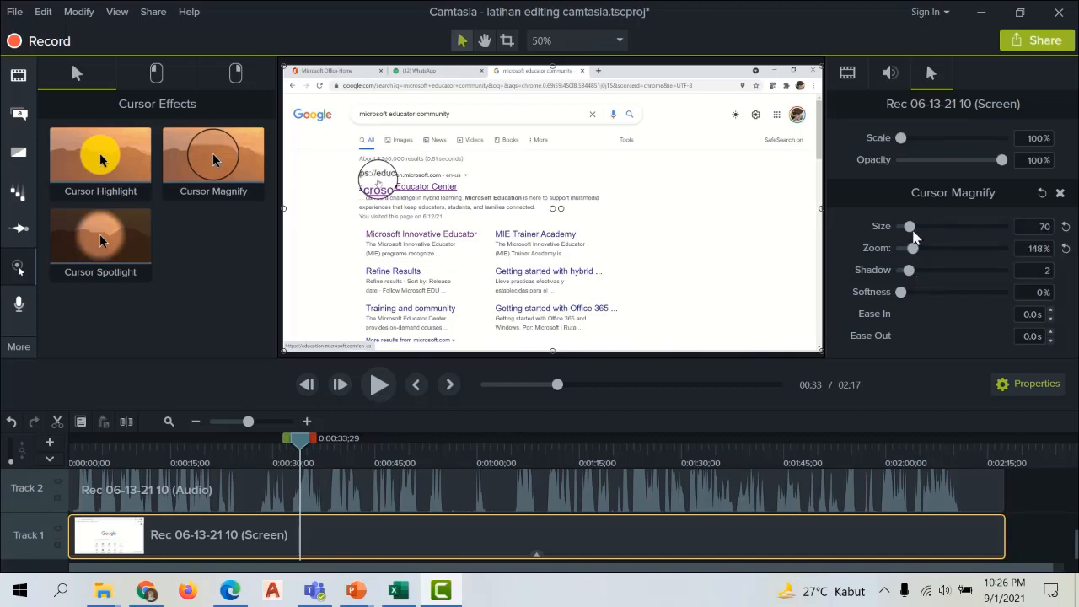
drag(910, 228, 933, 285)
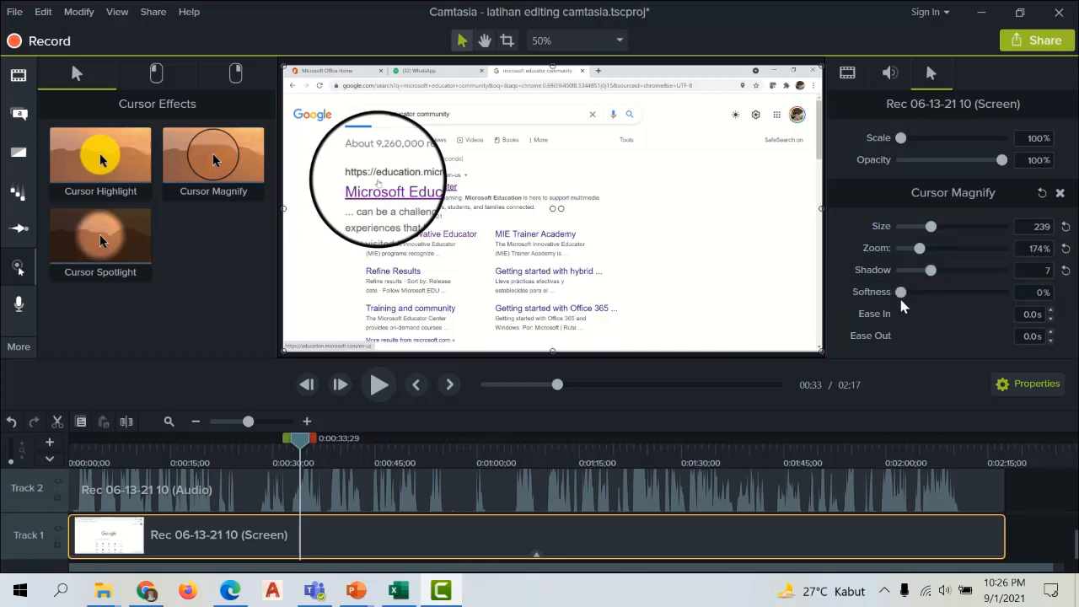
mouse_move(901, 292)
mouse_down()
mouse_move(964, 292)
mouse_move(911, 291)
mouse_up()
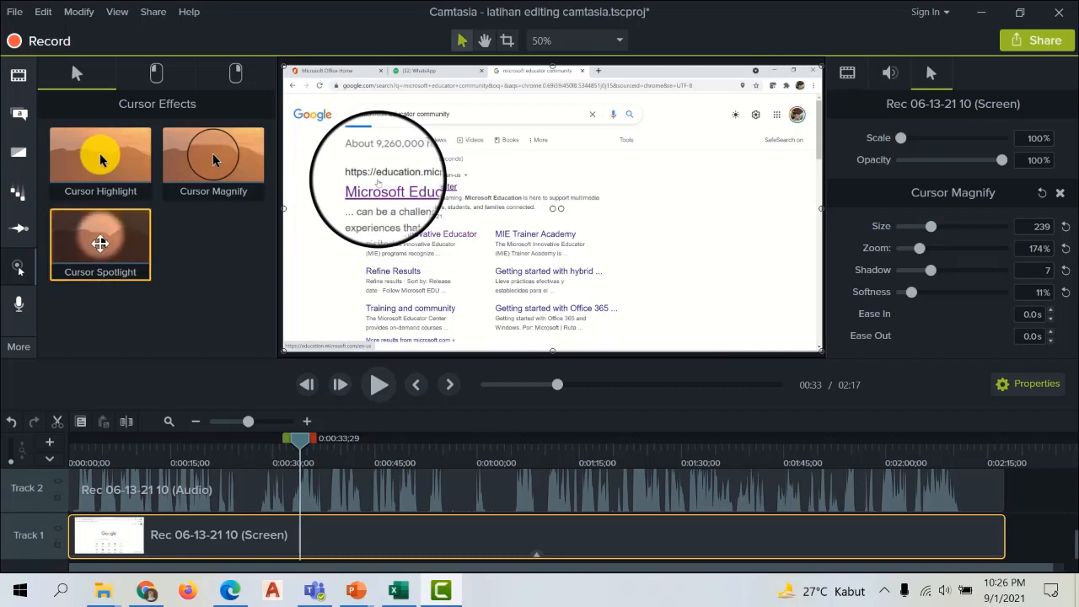
- Apply the Cursor Spotlight effect to the screen recording clip and remove its Cursor Magnify effect
drag(108, 241, 405, 295)
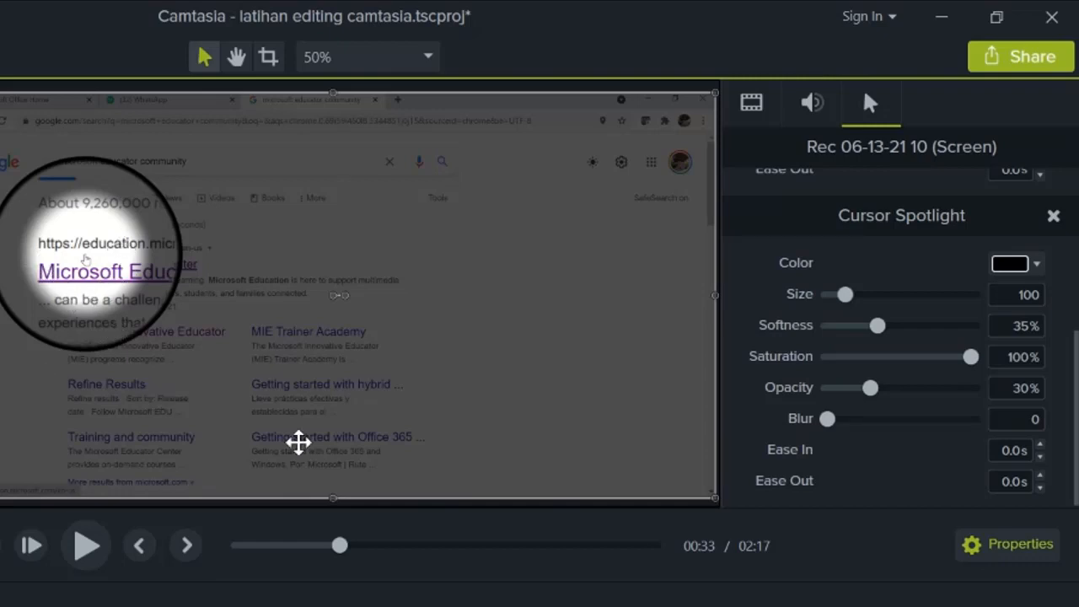
scroll(999, 341, up, 5)
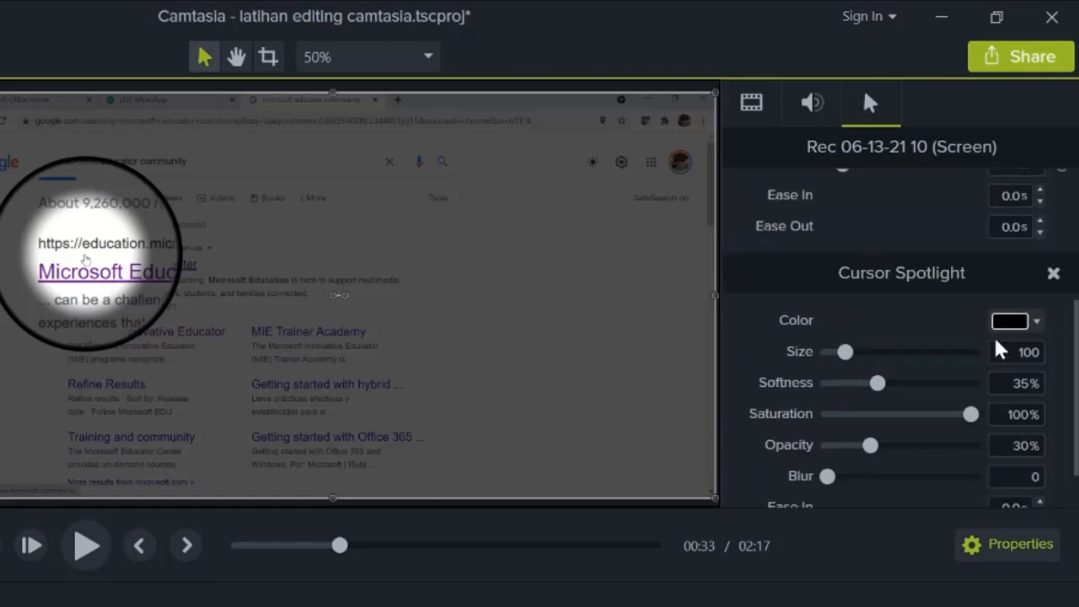
scroll(970, 350, up, 2)
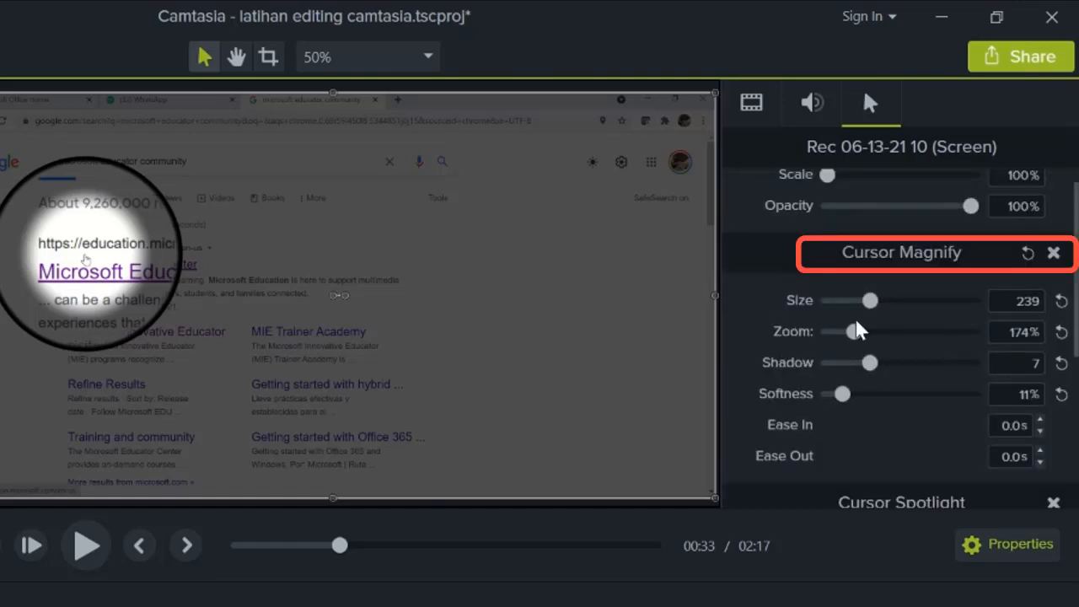
click(1054, 252)
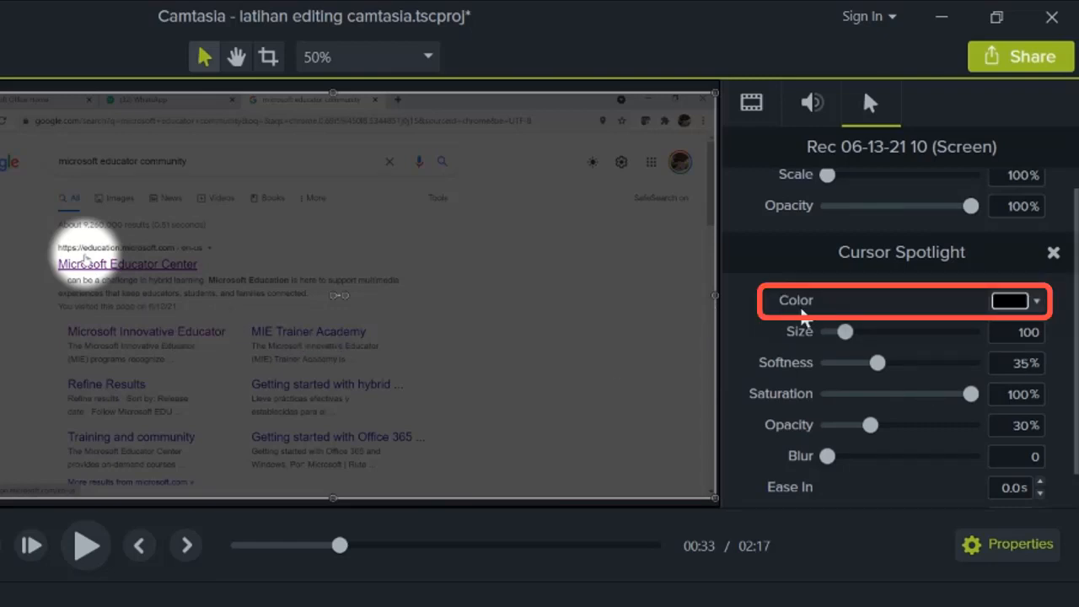
- Try teal and blue as the Cursor Spotlight color, and settle on orange
click(1041, 304)
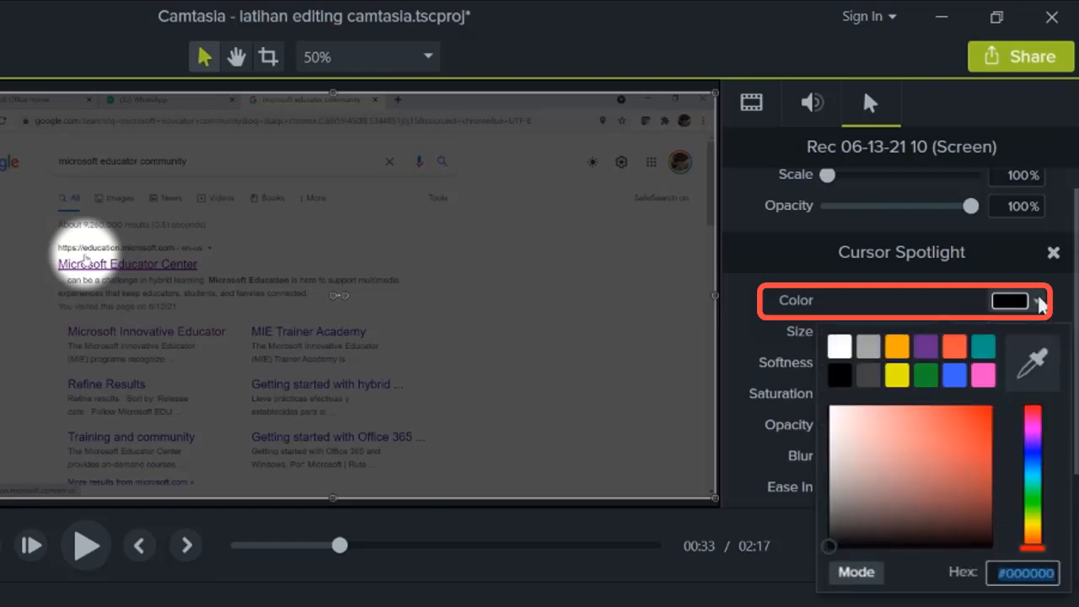
click(986, 352)
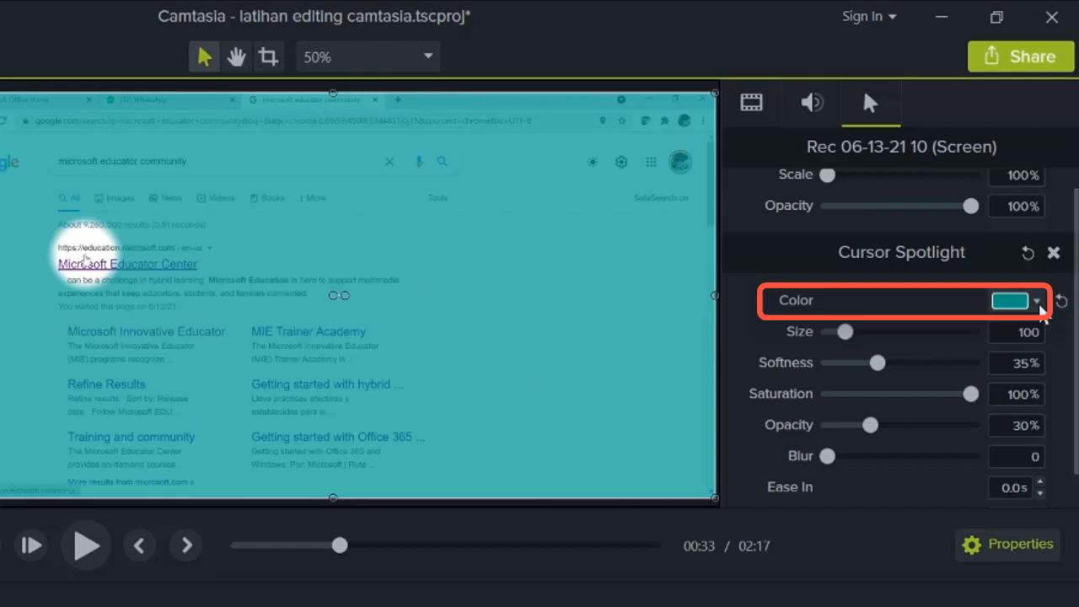
click(1039, 304)
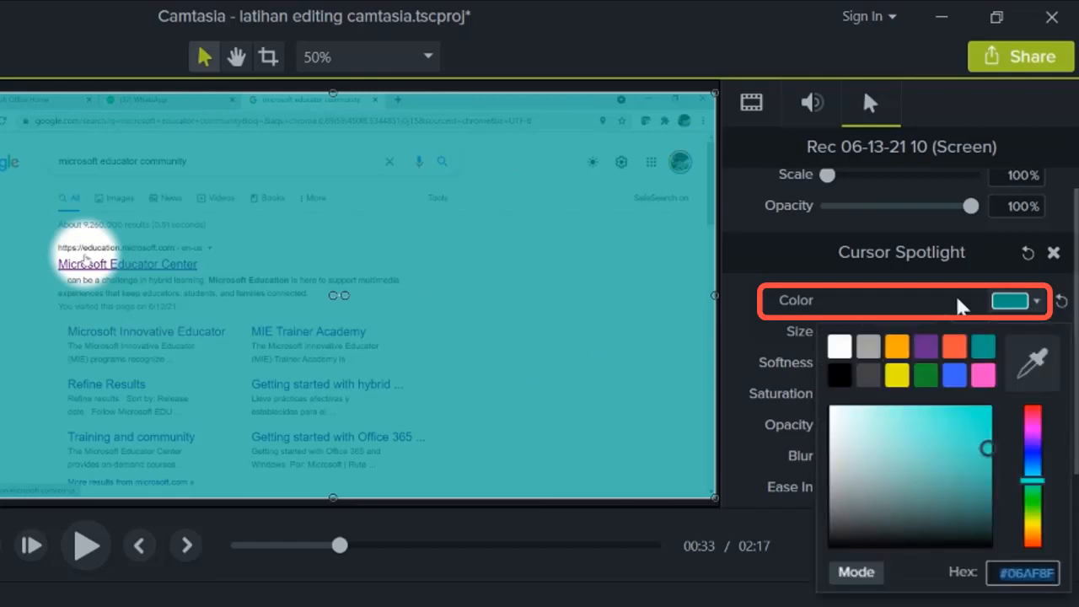
click(956, 377)
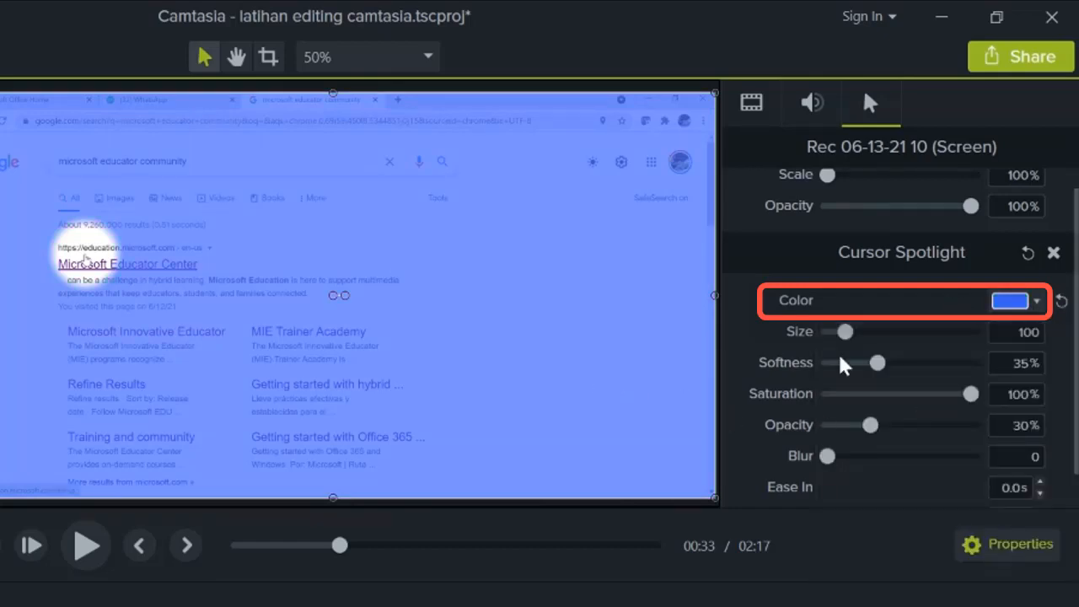
click(1039, 303)
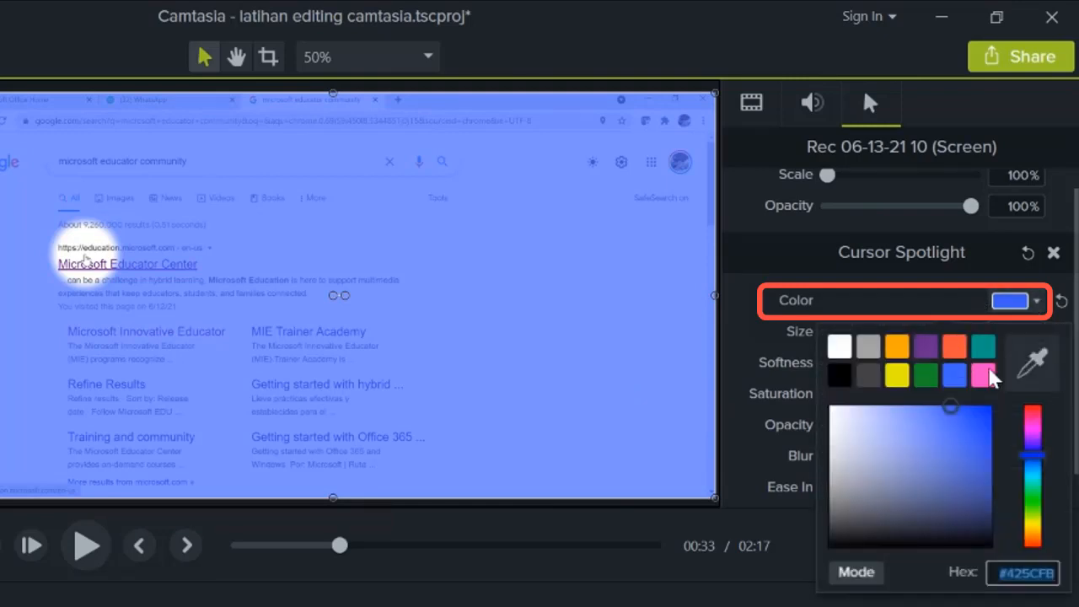
click(897, 346)
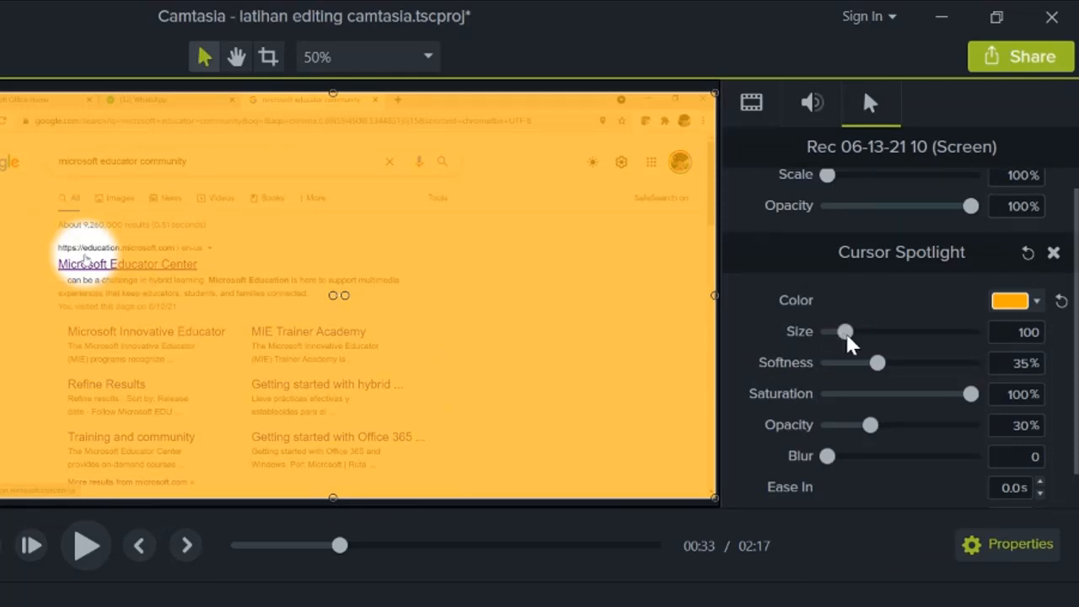
- Adjust the Cursor Spotlight effect to size 313, softness 29% and saturation 52%
drag(846, 333, 887, 347)
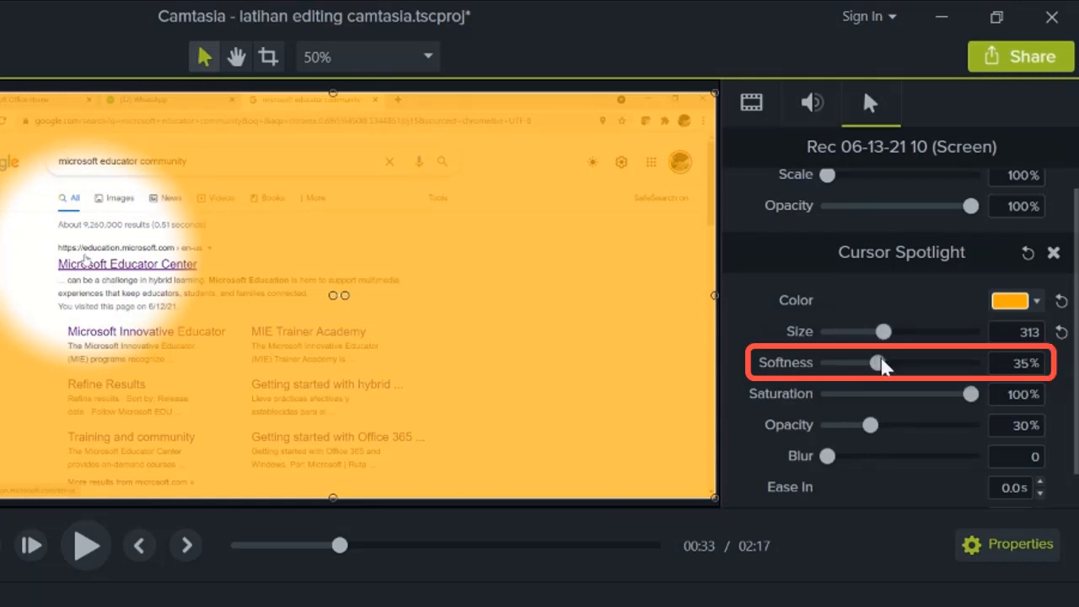
mouse_move(881, 364)
mouse_down()
mouse_move(833, 376)
mouse_move(944, 369)
mouse_move(877, 376)
mouse_up()
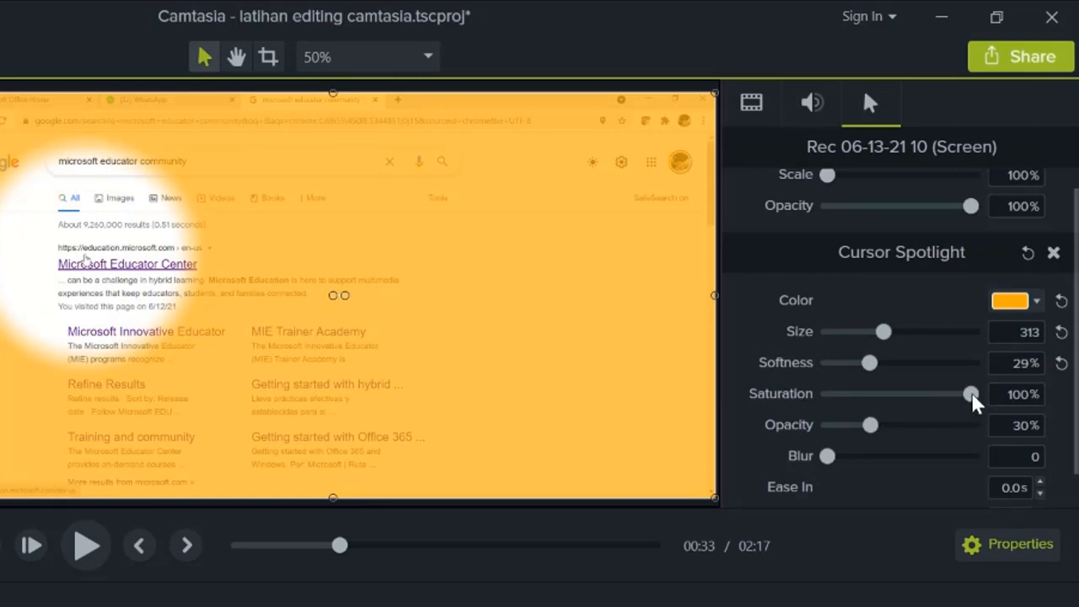
drag(973, 395, 904, 414)
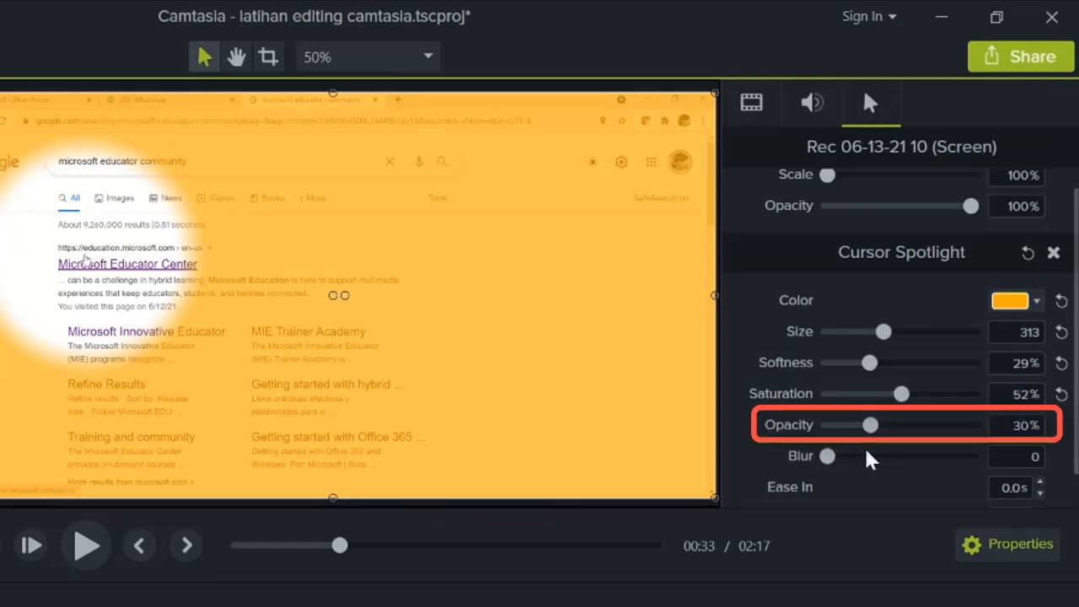
- Raise the Cursor Spotlight opacity to about 48%, try a blur of 2, and return the blur to 0
mouse_move(874, 427)
mouse_down()
mouse_move(846, 432)
mouse_move(888, 436)
mouse_up()
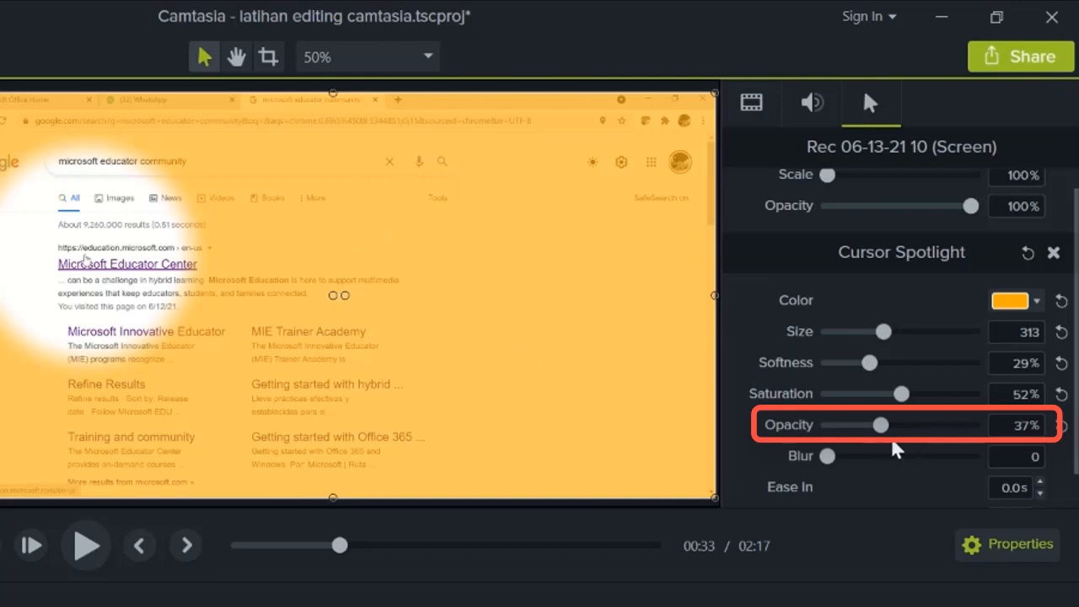
mouse_move(880, 427)
mouse_down()
mouse_move(922, 427)
mouse_move(853, 428)
mouse_move(916, 429)
mouse_move(895, 428)
mouse_up()
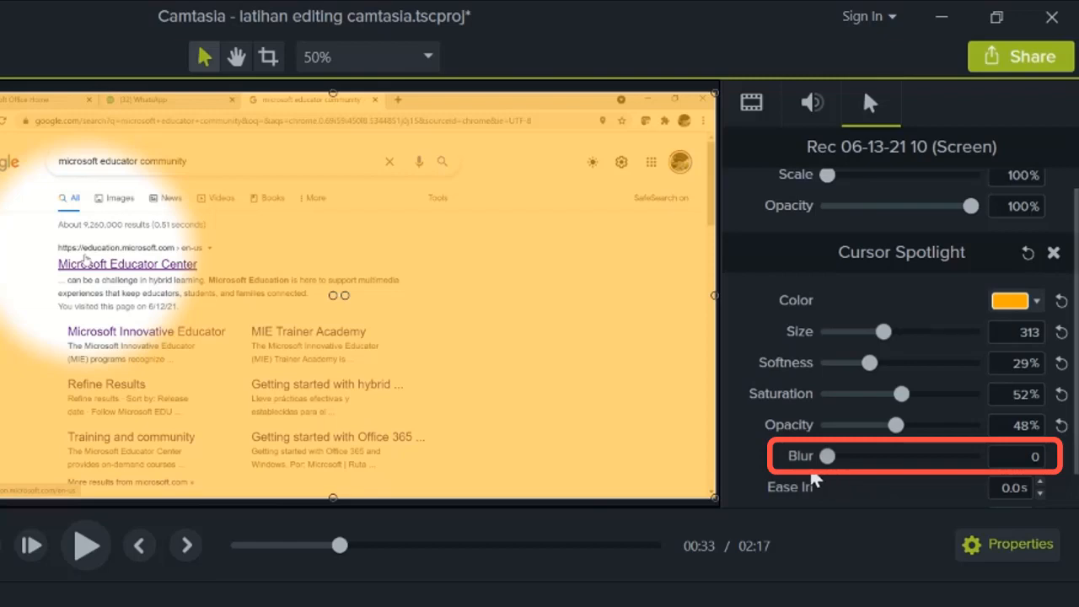
drag(829, 462, 856, 474)
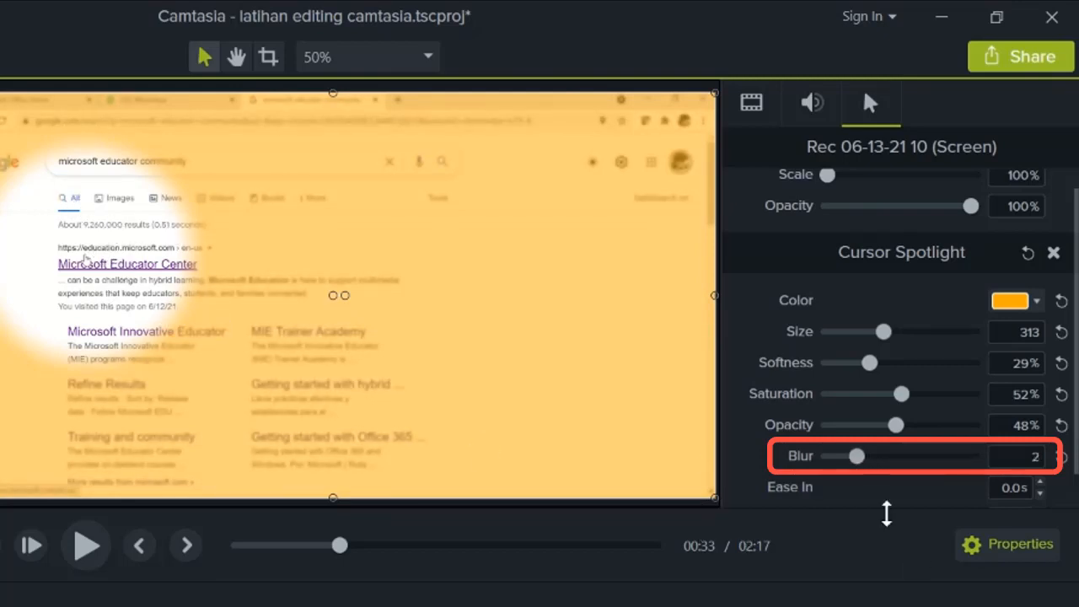
mouse_move(860, 464)
mouse_down()
mouse_move(840, 463)
mouse_move(853, 466)
mouse_up()
drag(850, 459, 784, 466)
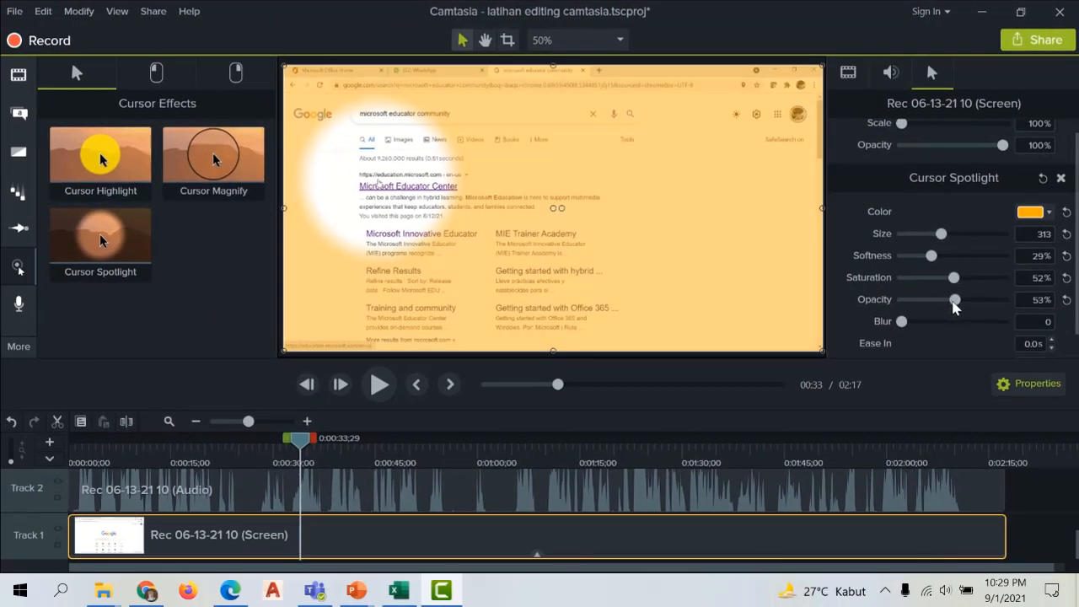
- Set the Cursor Spotlight opacity to 49% and softness to 37%, and play a stretch of the recording to preview it
drag(955, 308, 951, 307)
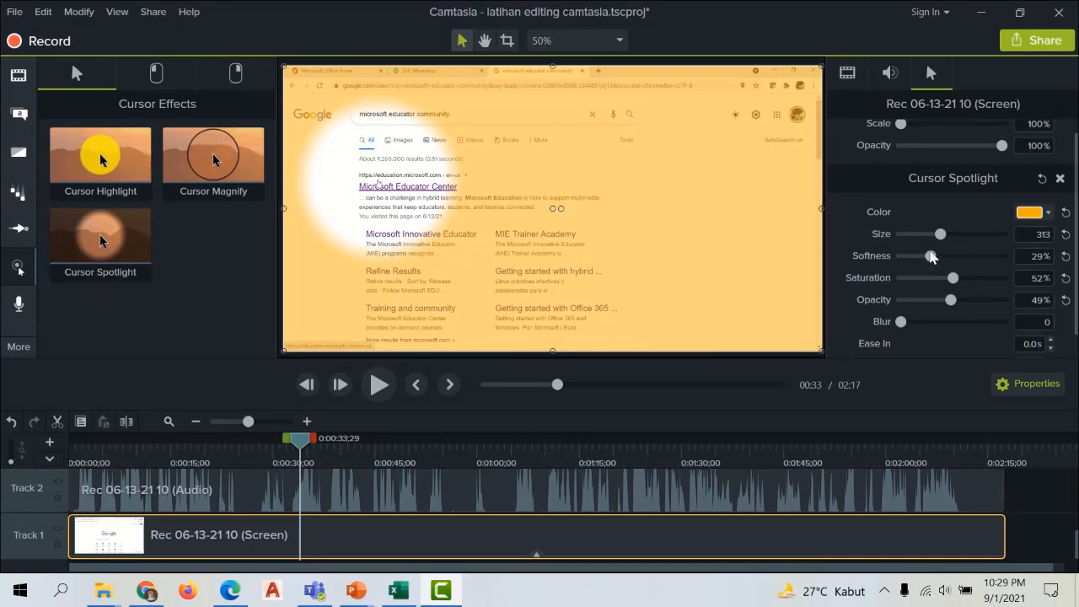
drag(931, 257, 937, 270)
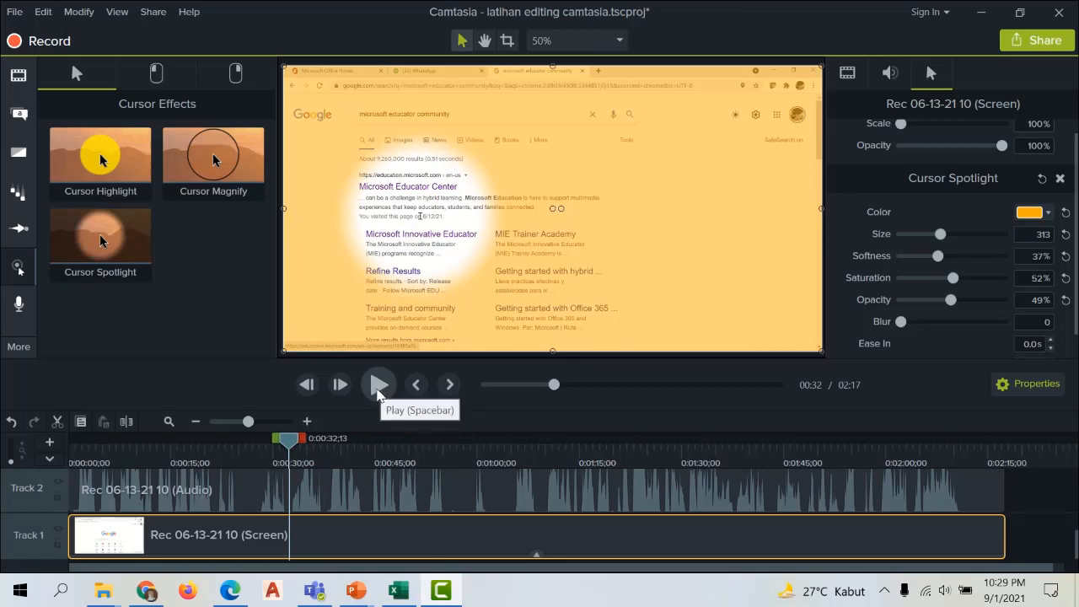
click(377, 388)
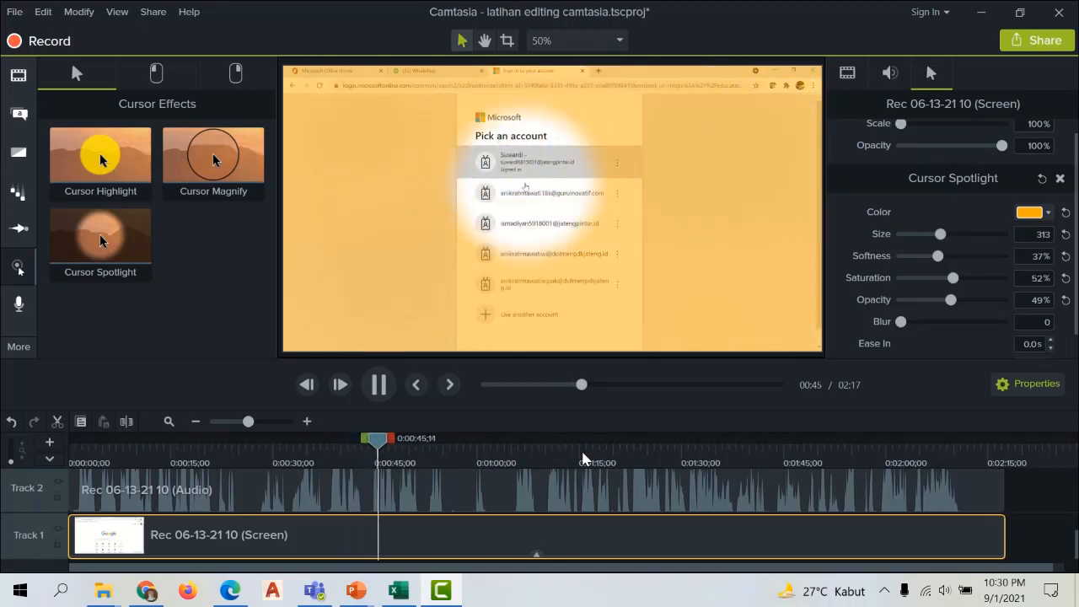
key(space)
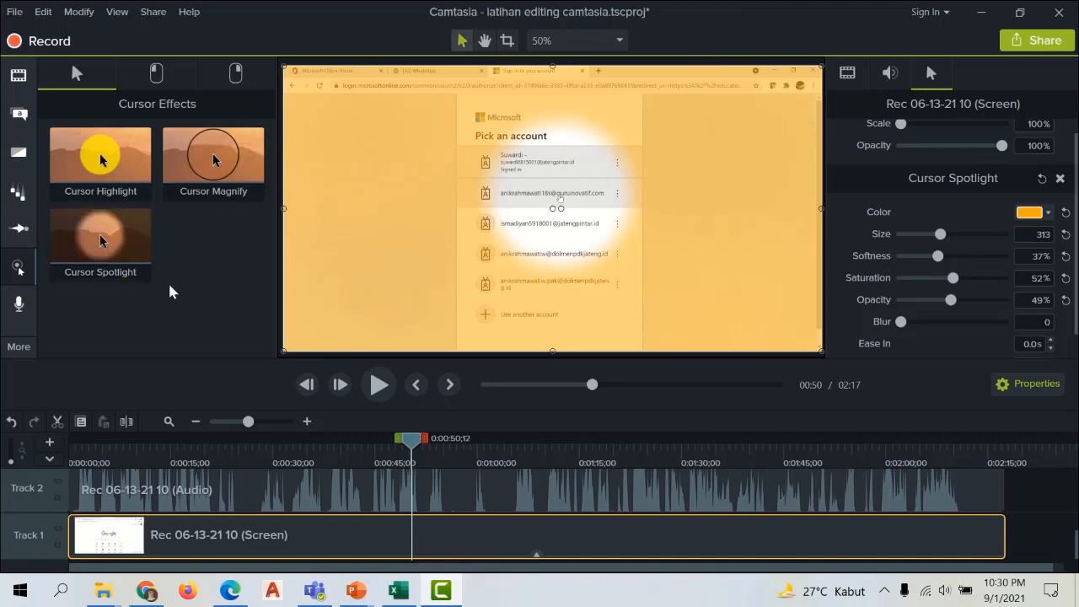
- Add the Cursor Highlight and Cursor Magnify effects to the screen recording clip, combining them with its Cursor Spotlight
drag(96, 157, 455, 223)
drag(193, 163, 492, 253)
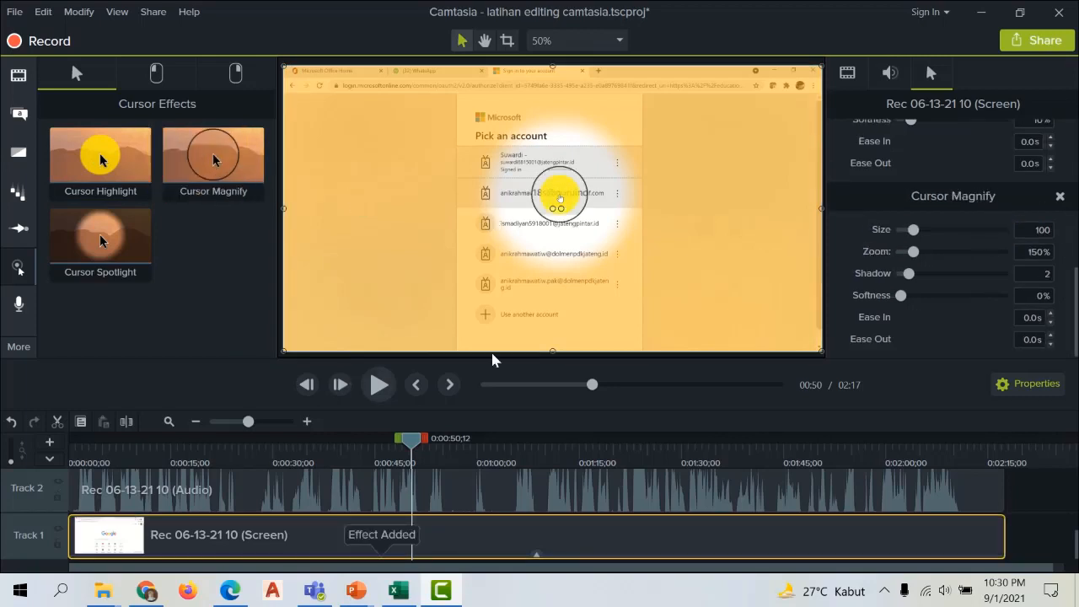